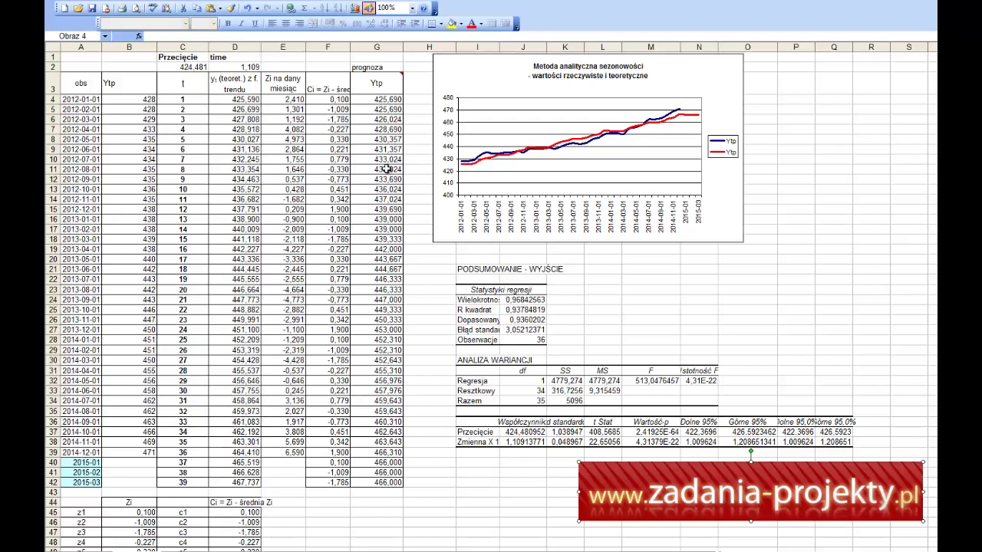
Step: Delete the red theoretical Ytp series from the seasonality chart and undo the deletion
{"action": "left_click", "coordinate": [596, 140]}
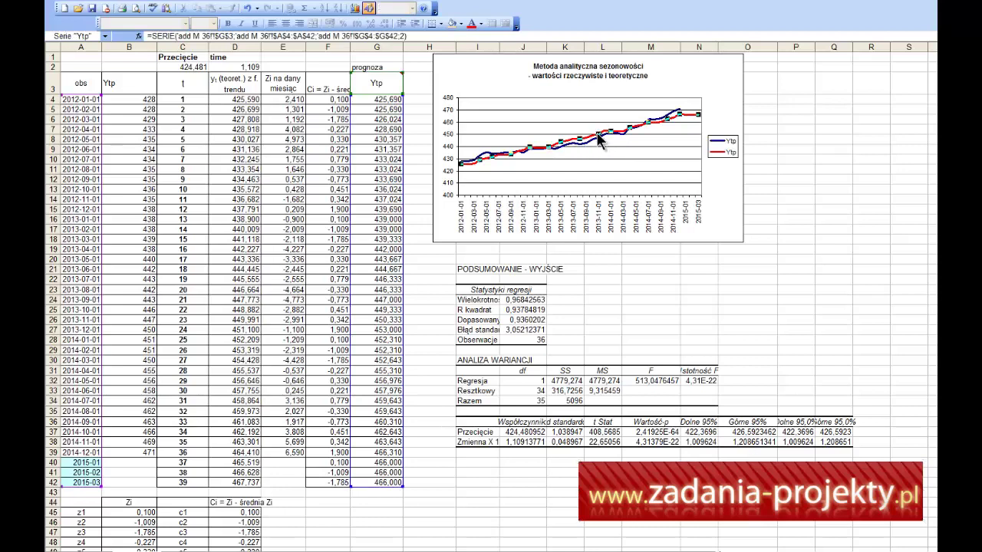
{"action": "key", "text": "Delete"}
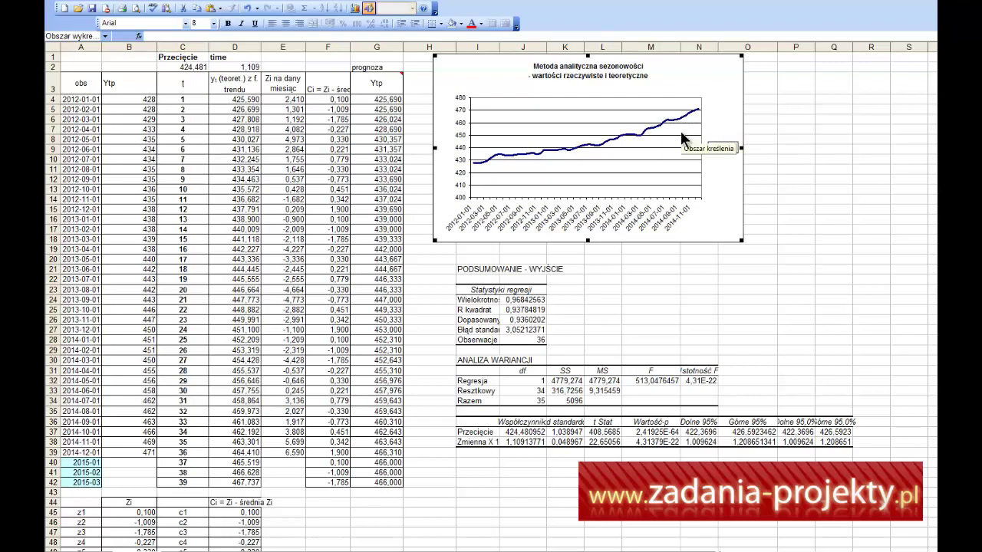
{"action": "key", "text": "ctrl+z"}
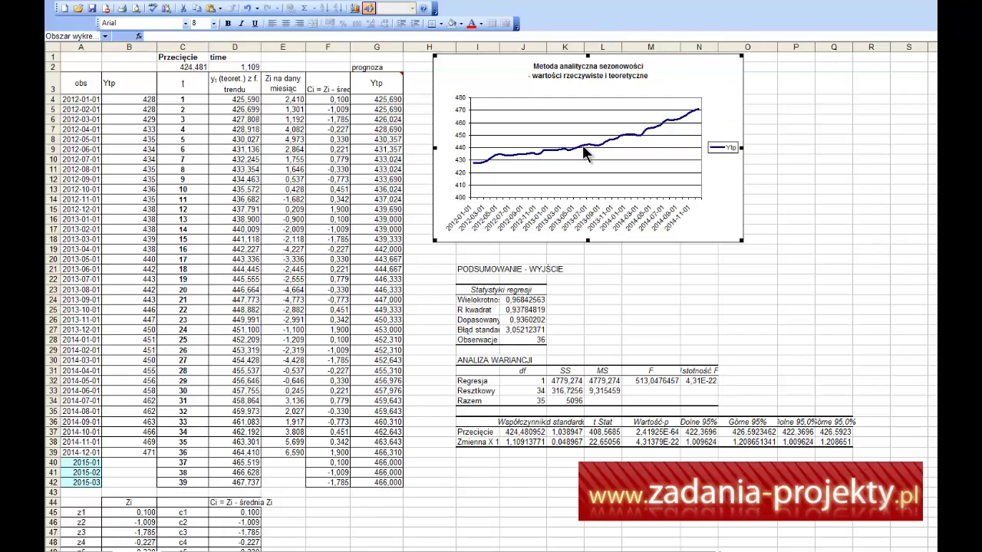
{"action": "mouse_move", "coordinate": [583, 152]}
{"action": "left_click", "coordinate": [489, 160]}
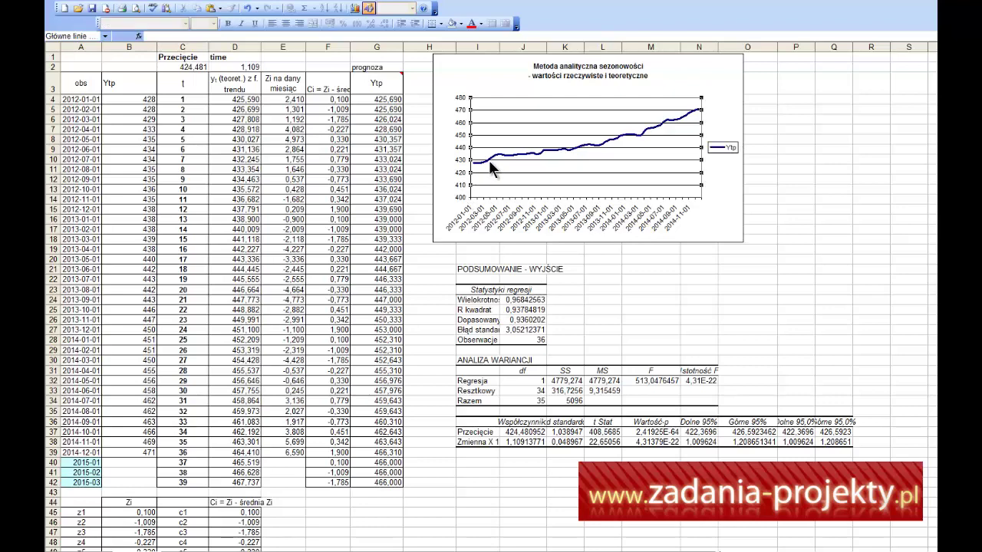
{"action": "key", "text": "ctrl+v"}
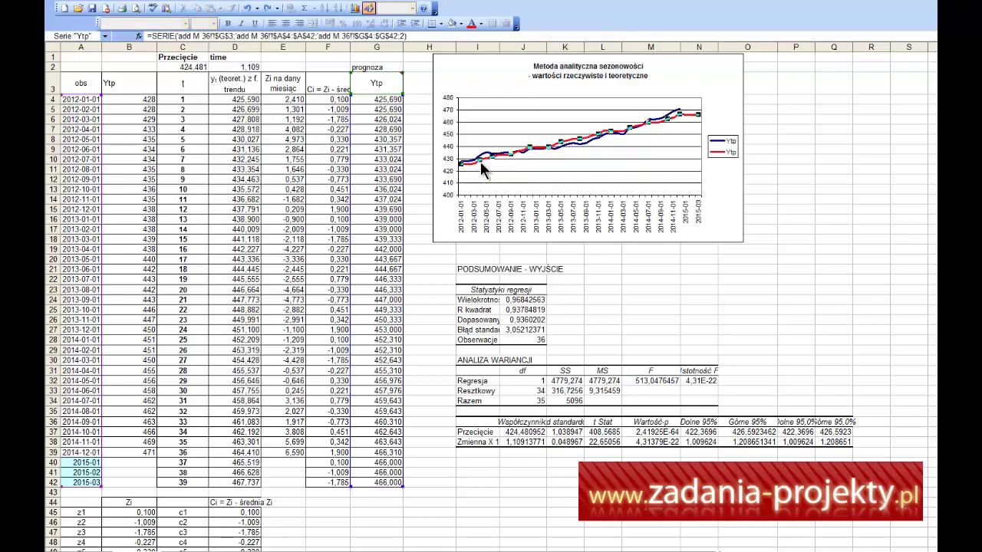
Step: View the available trendline types for the chart's blue actual Ytp series without adding a trendline
{"action": "left_click", "coordinate": [484, 151]}
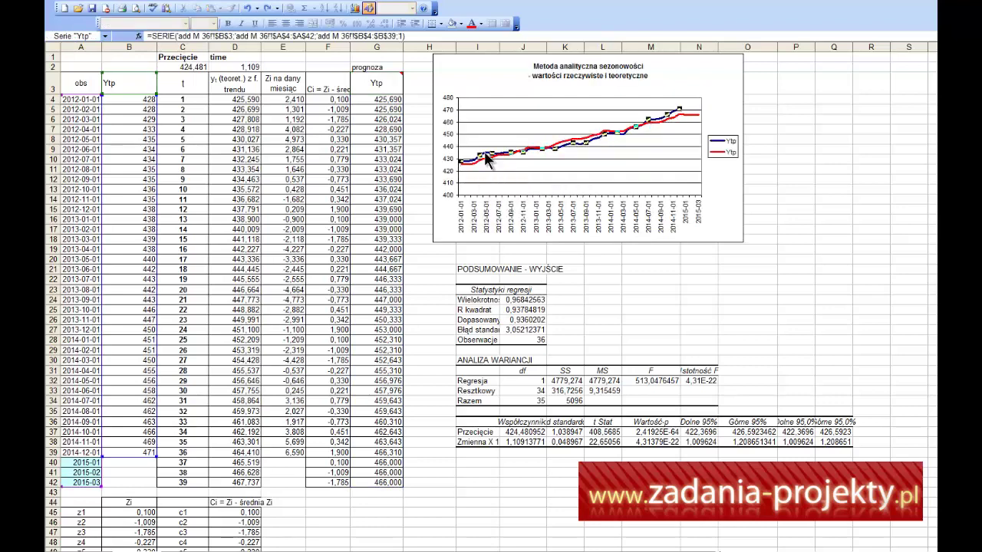
{"action": "right_click", "coordinate": [484, 151]}
{"action": "left_click", "coordinate": [535, 204]}
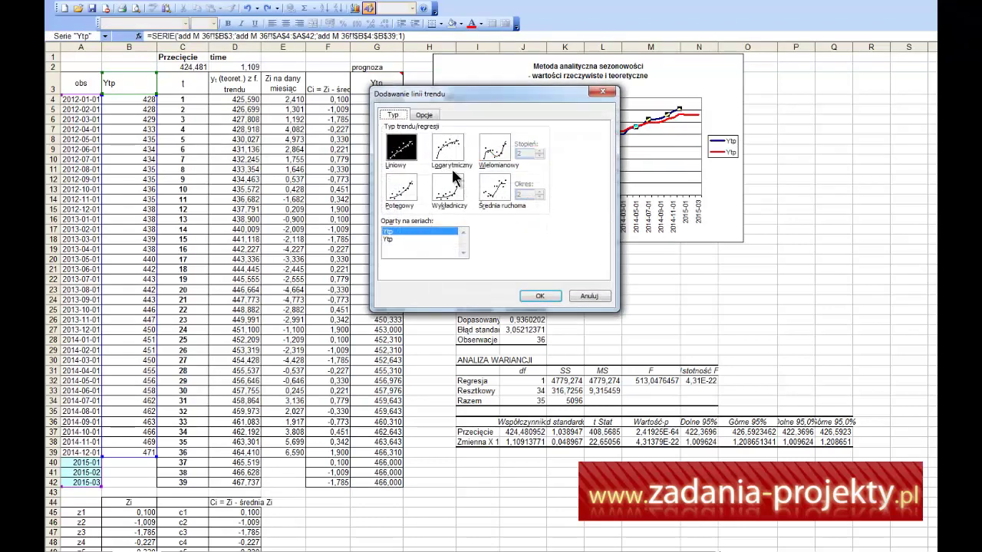
{"action": "left_click", "coordinate": [580, 296]}
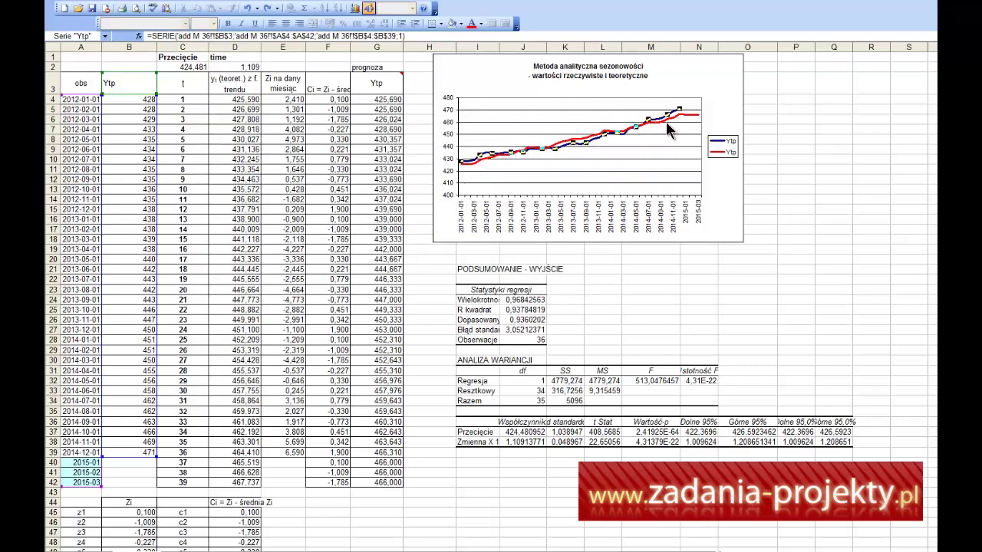
{"action": "mouse_move", "coordinate": [700, 123]}
{"action": "left_click", "coordinate": [707, 87]}
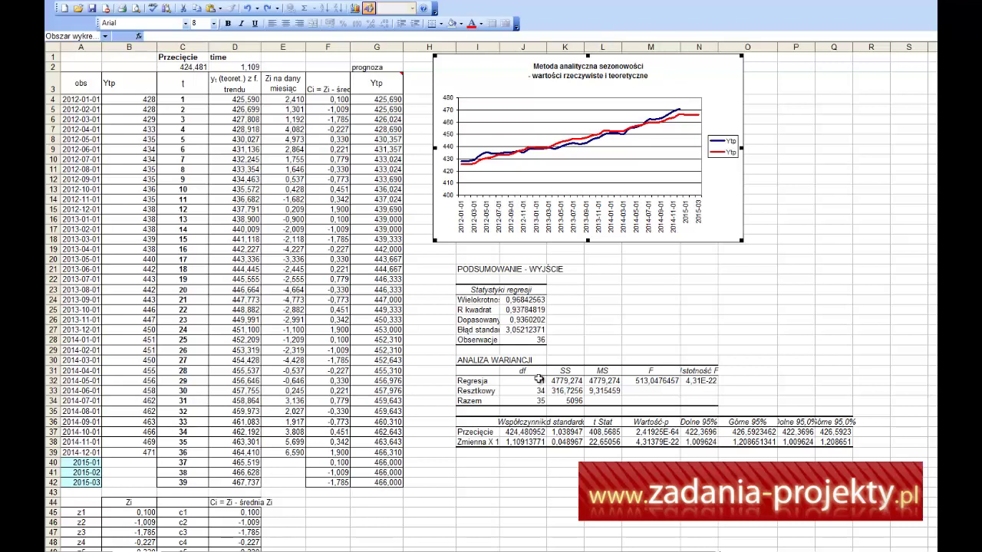
Step: Review the Y and X input ranges in the Data Analysis Regression tool and close it without running it
{"action": "left_click_drag", "start_coordinate": [470, 271], "coordinate": [773, 443]}
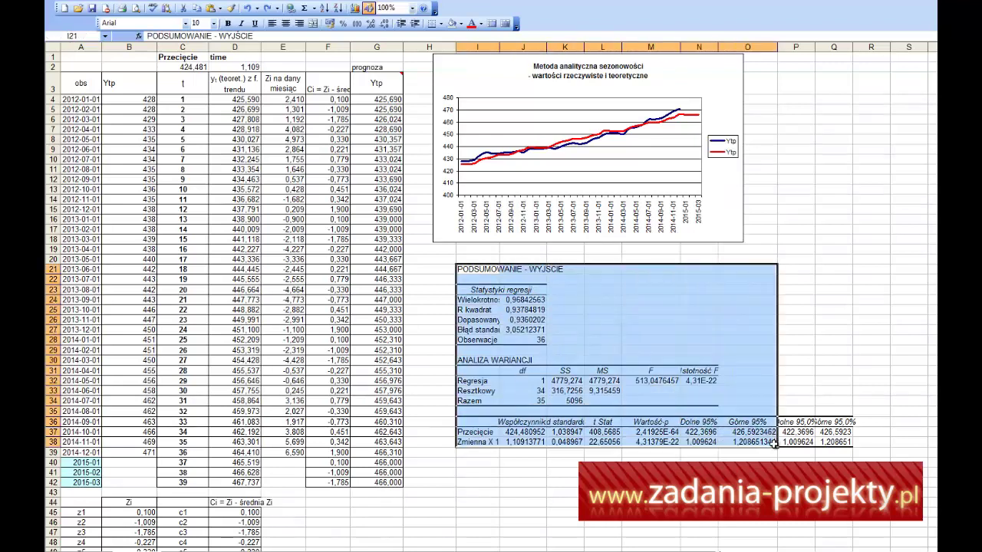
{"action": "left_click", "coordinate": [244, 1]}
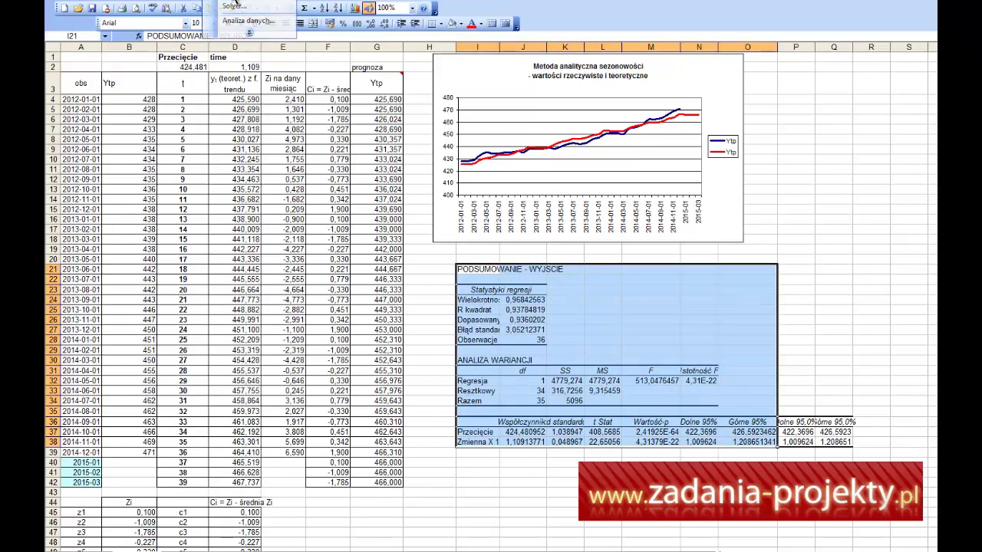
{"action": "left_click", "coordinate": [215, 20]}
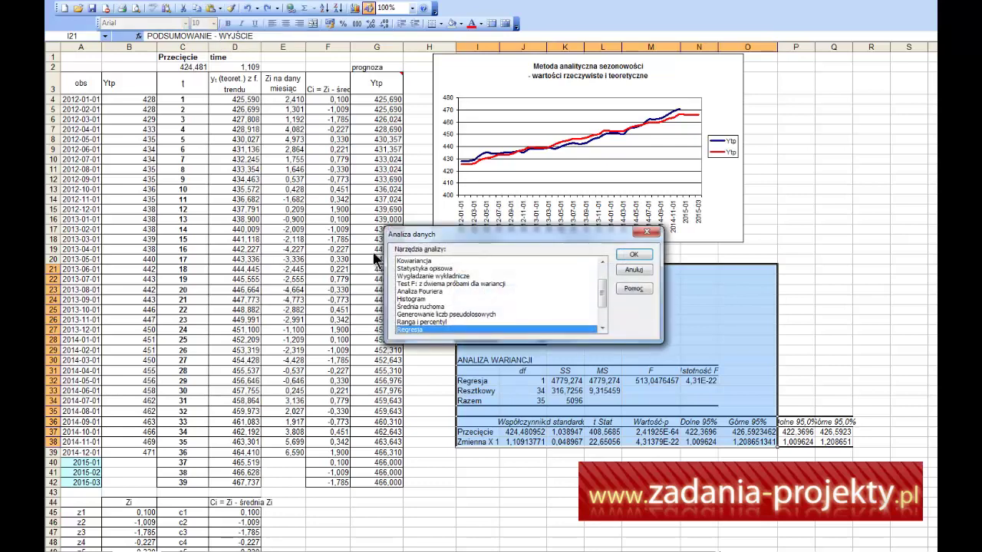
{"action": "left_click", "coordinate": [633, 258]}
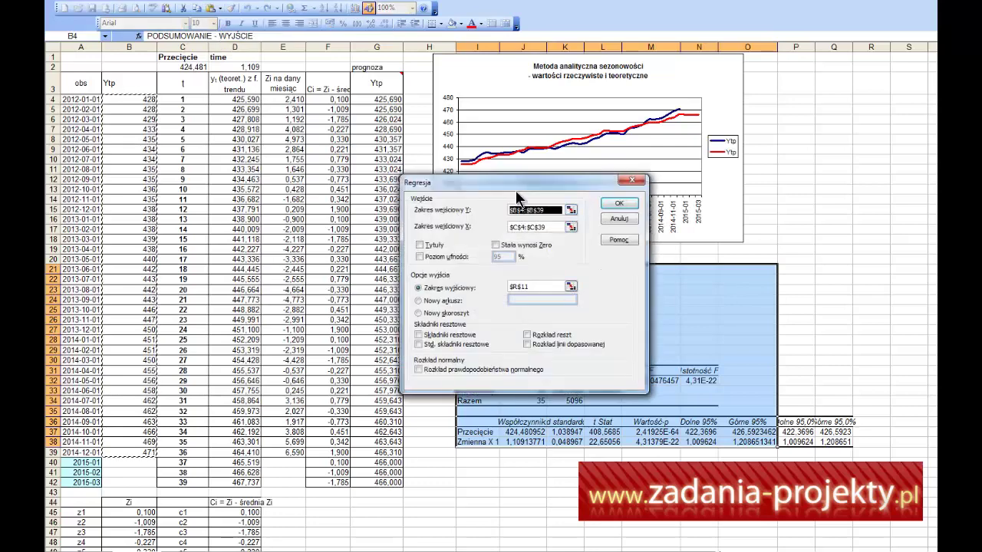
{"action": "left_click_drag", "start_coordinate": [535, 186], "coordinate": [541, 186]}
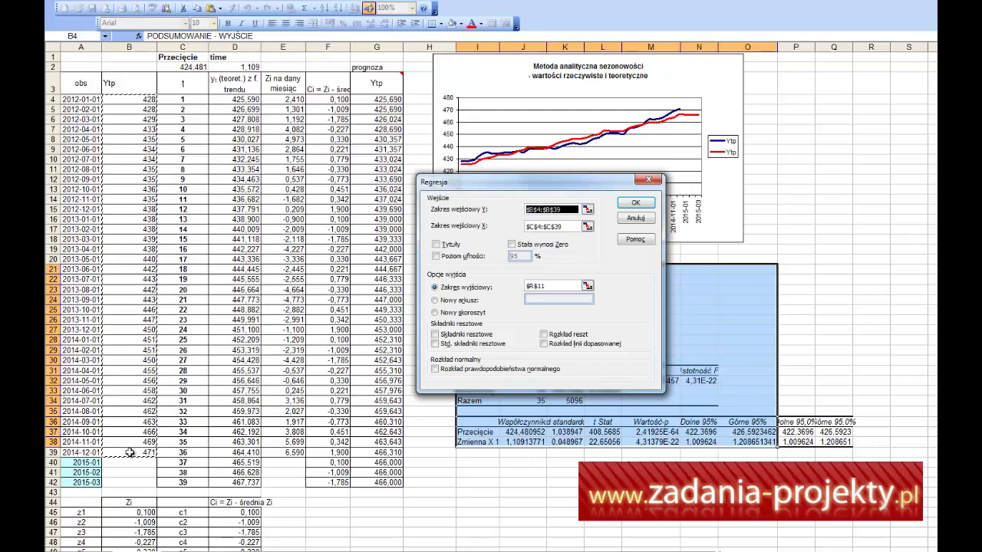
{"action": "left_click", "coordinate": [563, 226]}
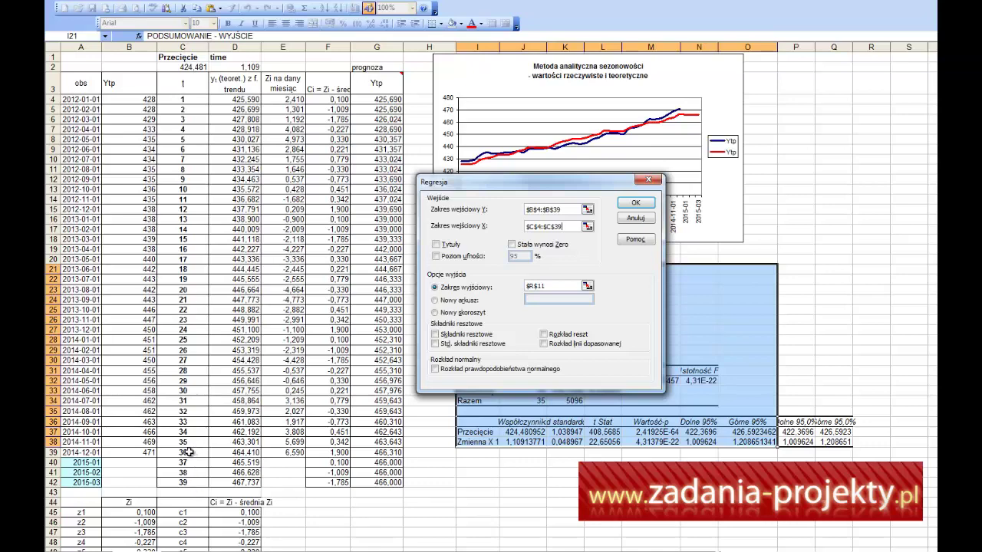
{"action": "key", "text": "Return"}
{"action": "key", "text": "Escape"}
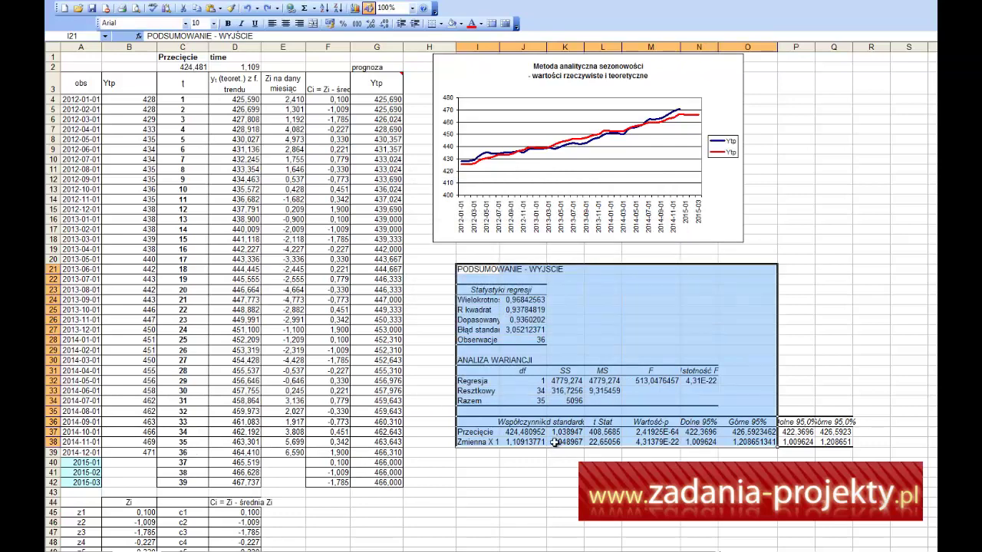
Step: Format the regression coefficients in J37:J38 with three decimal places in bold red
{"action": "left_click_drag", "start_coordinate": [522, 443], "coordinate": [528, 430]}
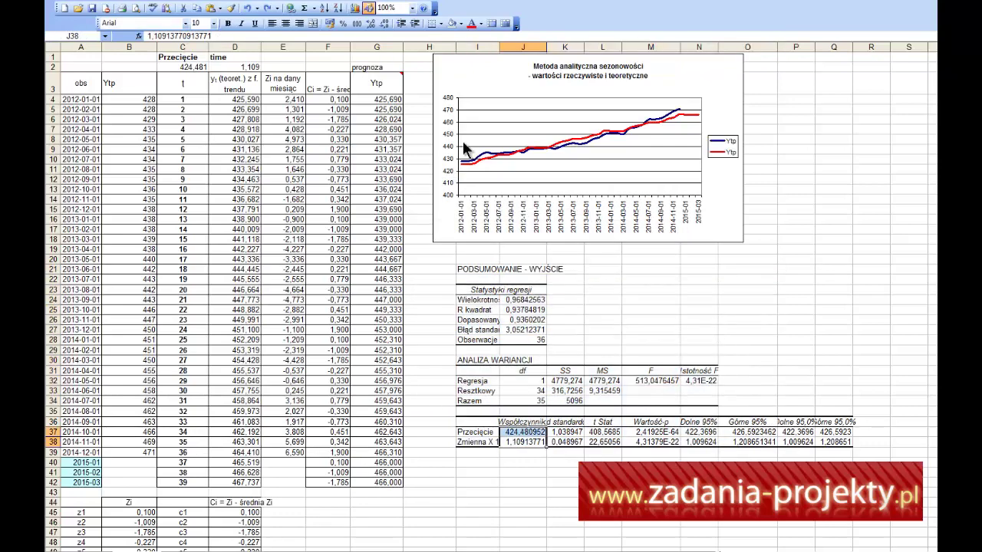
{"action": "left_click", "coordinate": [383, 24]}
{"action": "left_click", "coordinate": [383, 24]}
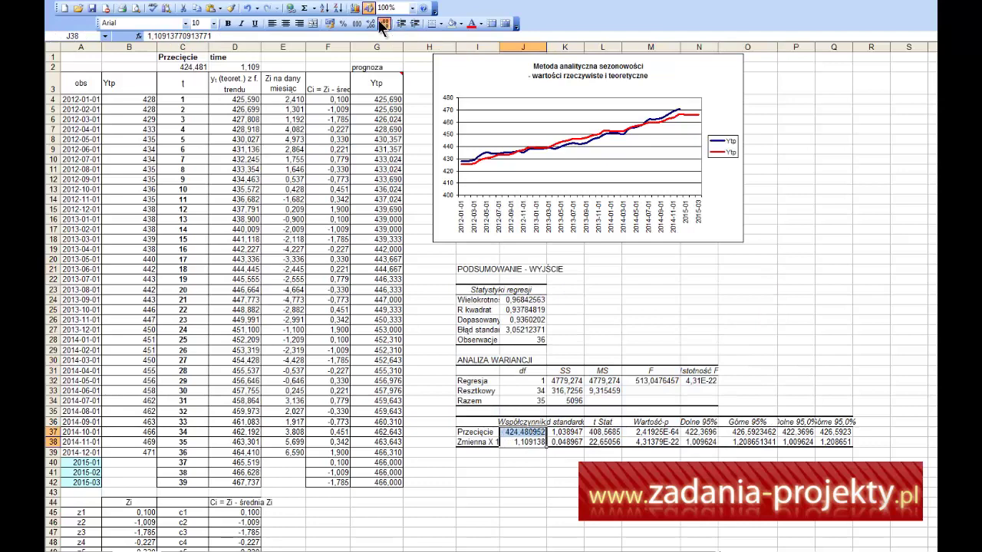
{"action": "left_click", "coordinate": [384, 23]}
{"action": "left_click", "coordinate": [383, 24]}
{"action": "left_click", "coordinate": [383, 24]}
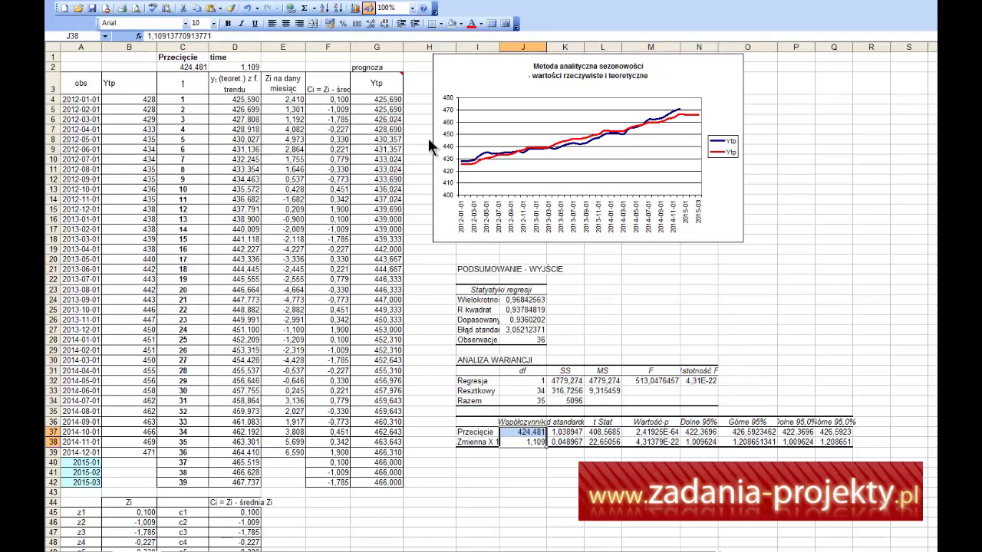
{"action": "left_click", "coordinate": [471, 24]}
{"action": "key", "text": "ctrl+b"}
Step: Format the p-value of Zmienna X 1 in M38 as bold red with two decimal places
{"action": "left_click", "coordinate": [650, 446]}
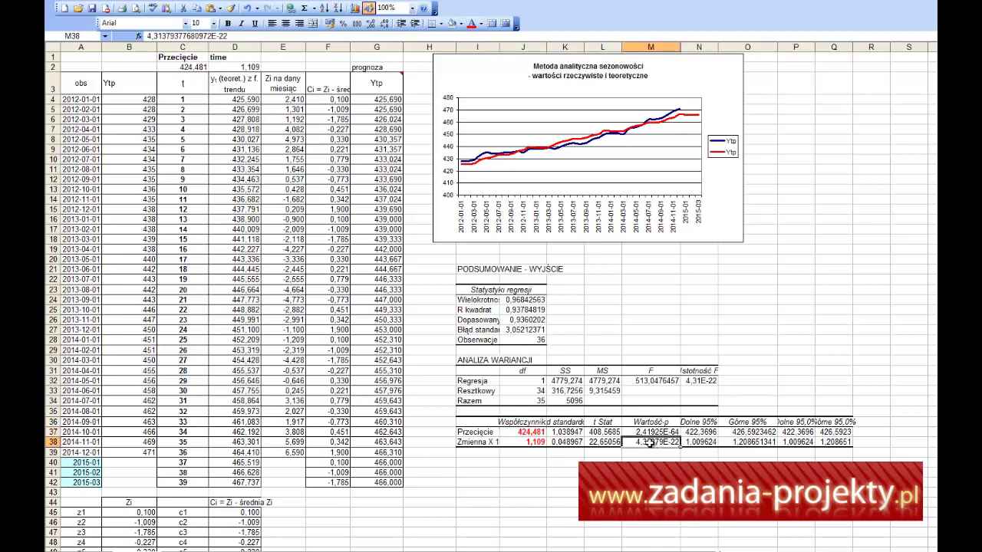
{"action": "left_click", "coordinate": [386, 23]}
{"action": "left_click", "coordinate": [386, 23]}
{"action": "left_click", "coordinate": [388, 23]}
{"action": "key", "text": "ctrl+b"}
{"action": "left_click", "coordinate": [471, 24]}
Step: Examine the Zmienna X 1 row against its p-value, and the actual Ytp values in B4:B39
{"action": "left_click", "coordinate": [495, 443]}
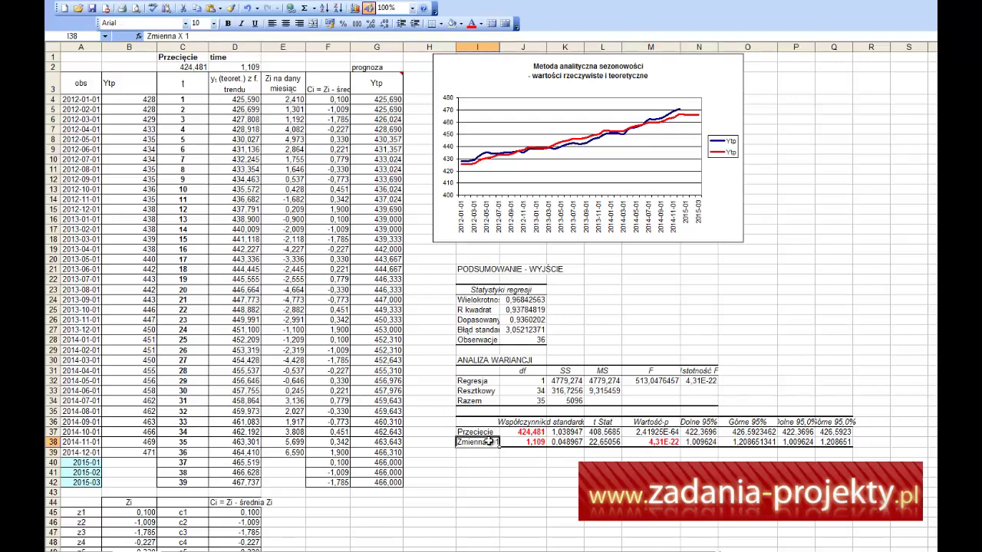
{"action": "left_click", "coordinate": [653, 443]}
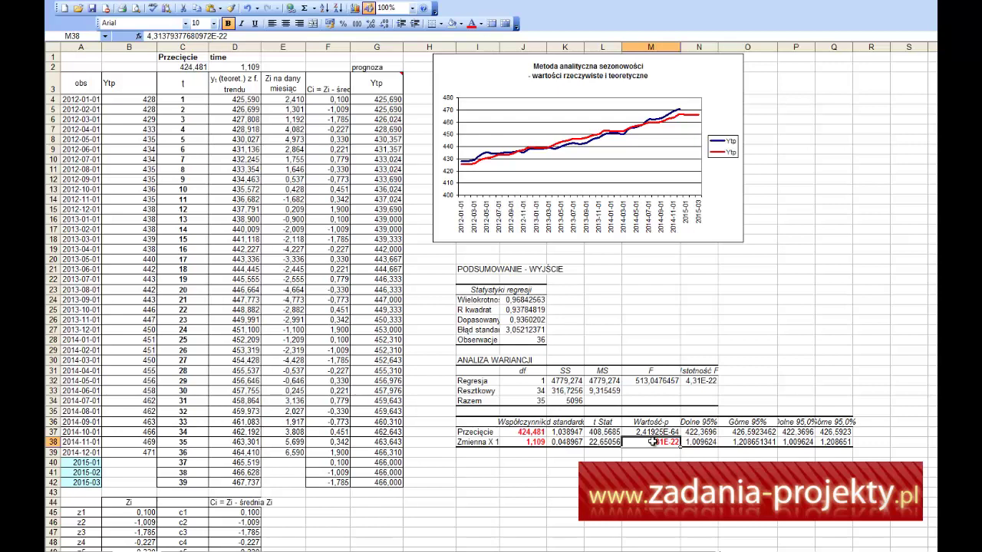
{"action": "left_click", "coordinate": [675, 426]}
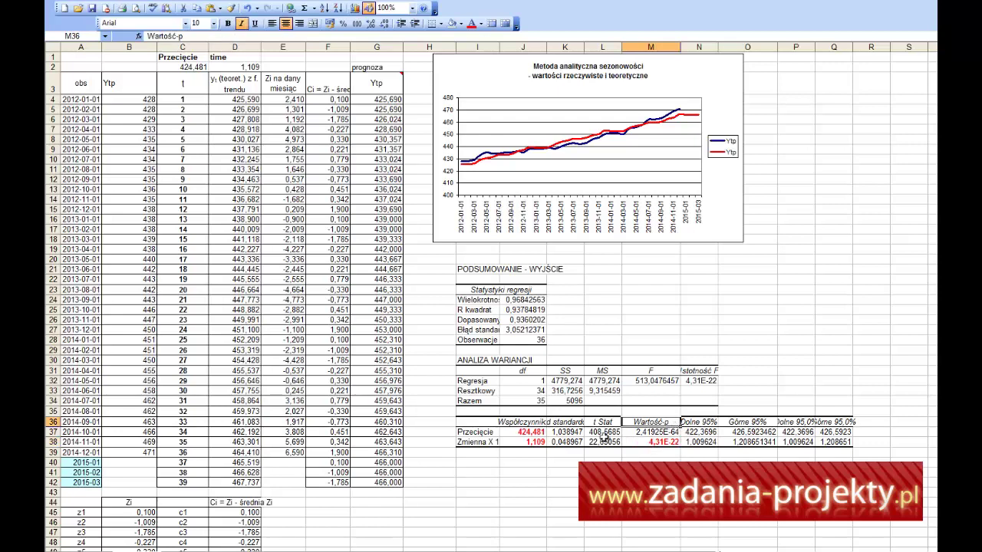
{"action": "left_click", "coordinate": [489, 443]}
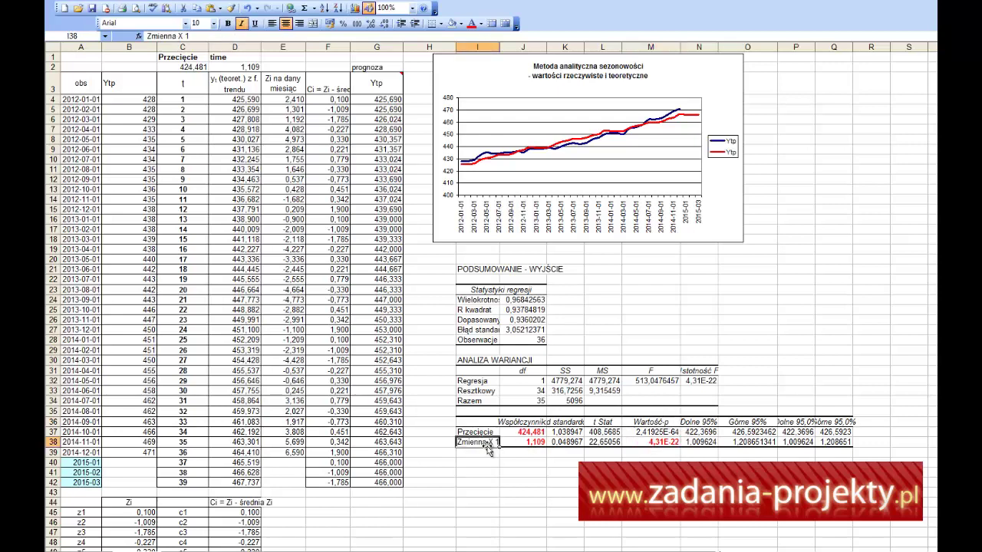
{"action": "left_click", "coordinate": [654, 443]}
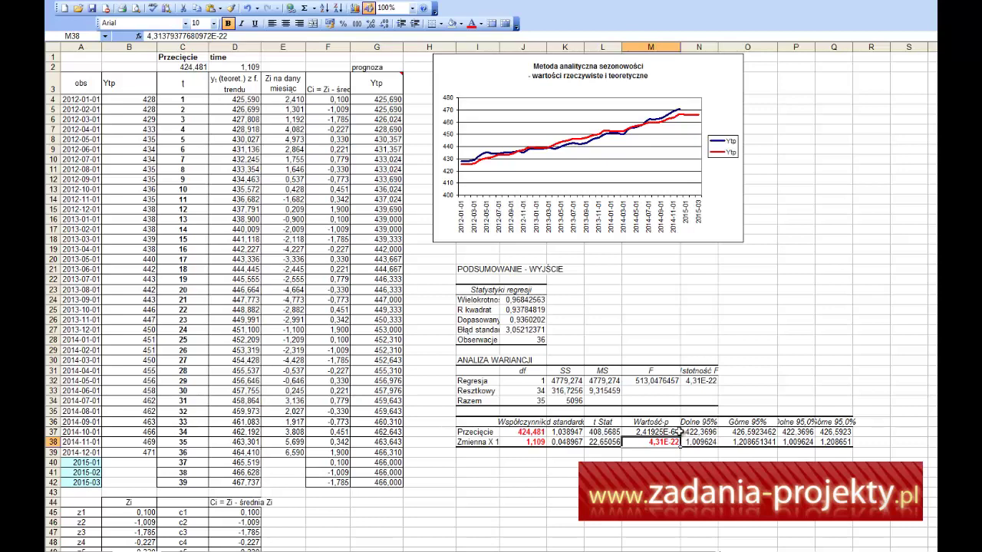
{"action": "left_click", "coordinate": [486, 443]}
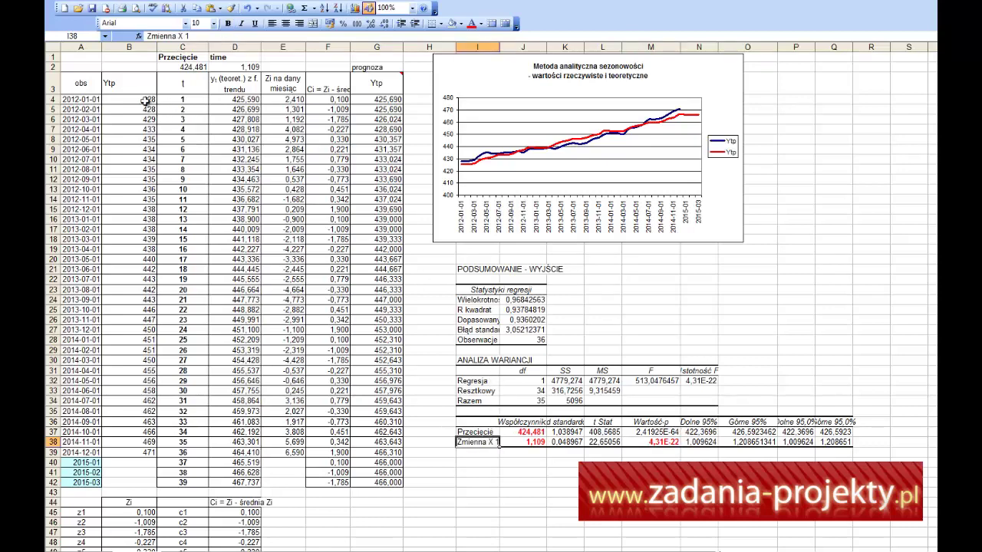
{"action": "left_click_drag", "start_coordinate": [146, 102], "coordinate": [136, 449]}
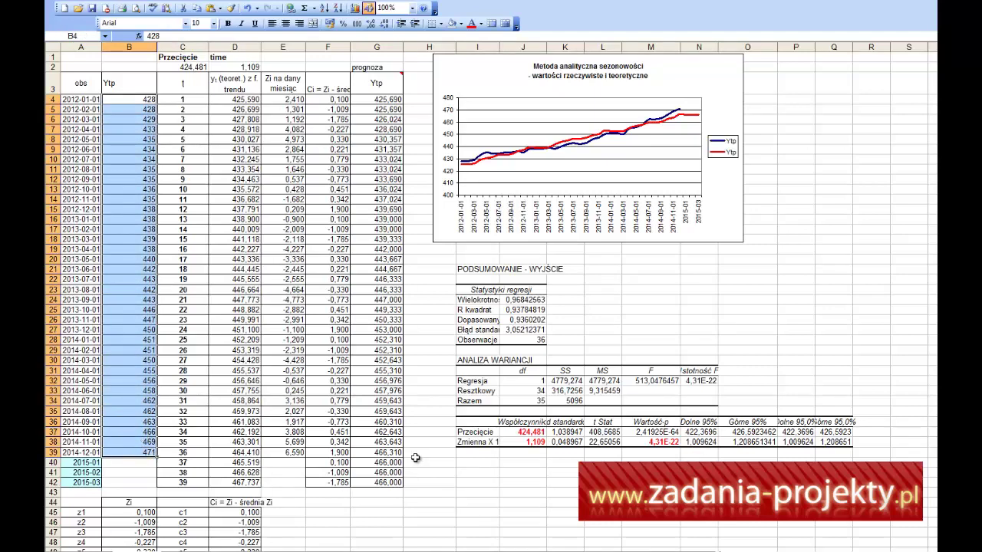
Step: Format the R kwadrat value in J25 as a bold red percentage with three decimal places
{"action": "left_click", "coordinate": [516, 310]}
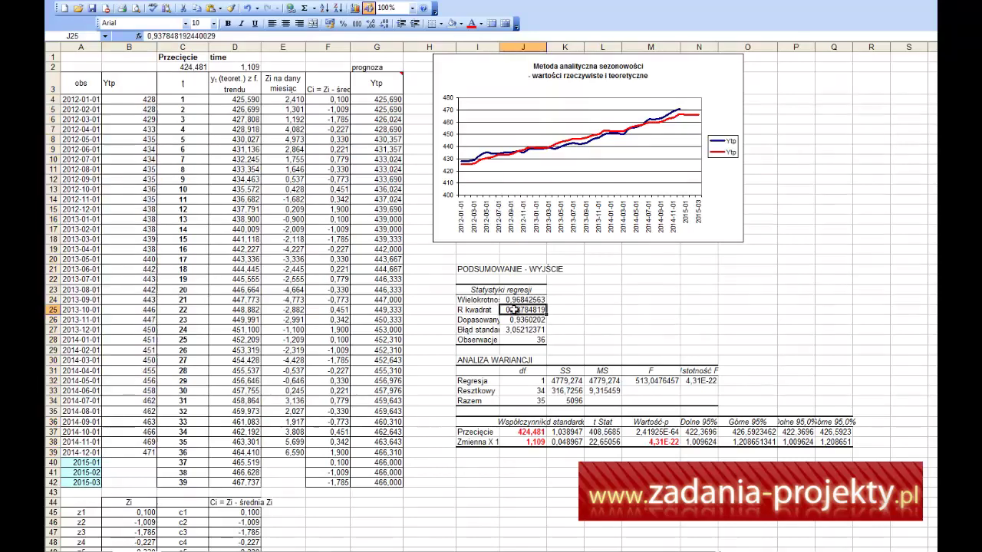
{"action": "left_click", "coordinate": [475, 23]}
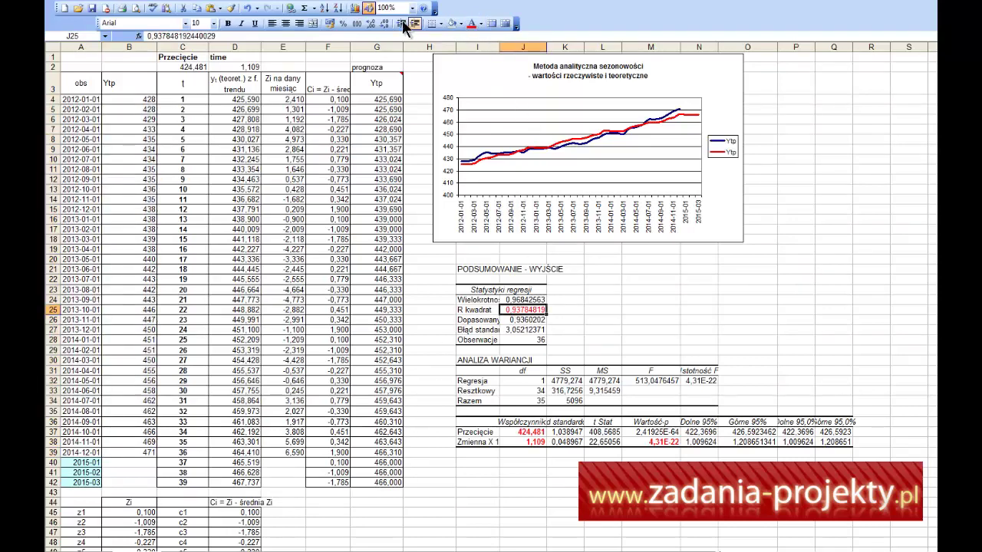
{"action": "left_click", "coordinate": [343, 23]}
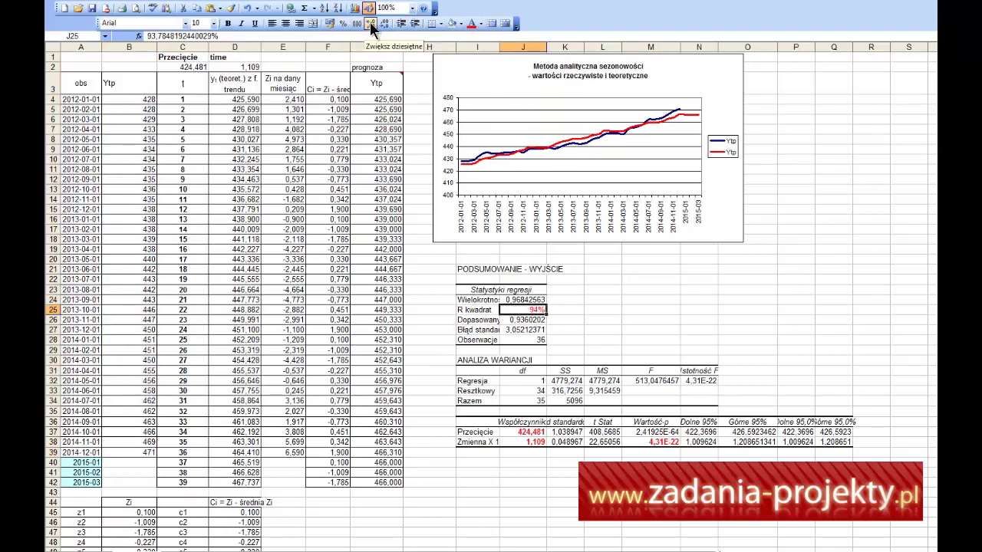
{"action": "left_click", "coordinate": [371, 23]}
{"action": "left_click", "coordinate": [370, 23]}
{"action": "left_click", "coordinate": [370, 23]}
{"action": "key", "text": "ctrl+b"}
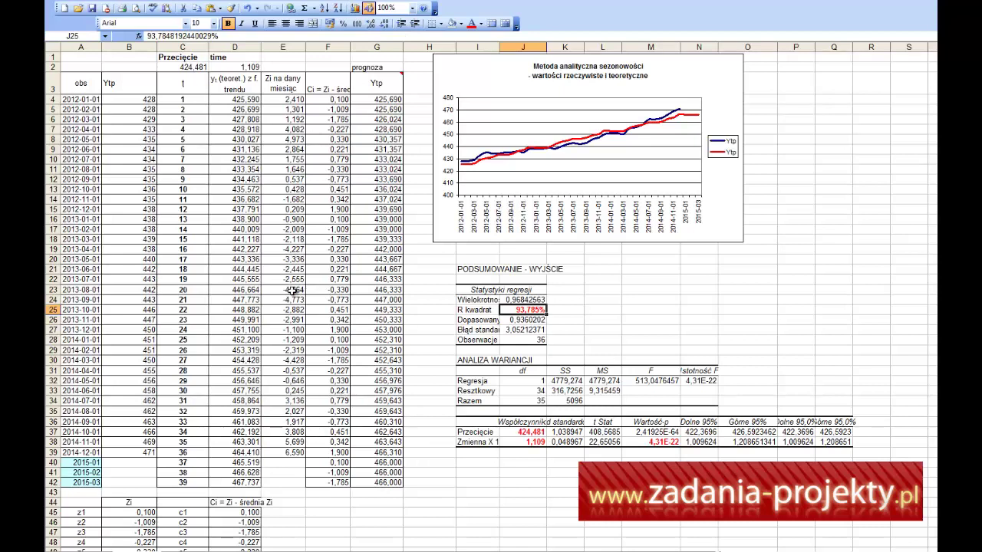
Step: Examine the Zmienna X 1 coefficient, the R kwadrat result and the dated Ytp observations in A4:B39
{"action": "left_click_drag", "start_coordinate": [513, 444], "coordinate": [489, 440]}
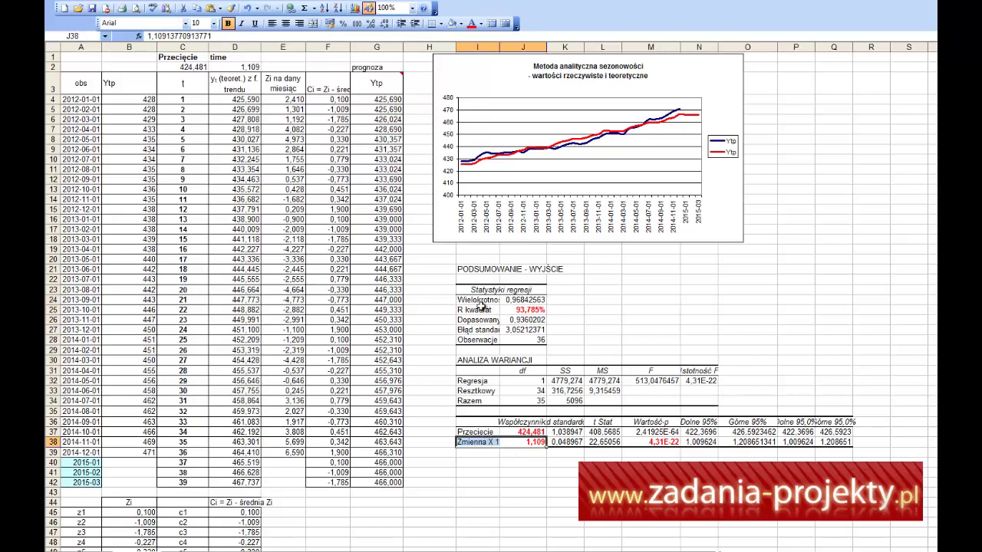
{"action": "left_click", "coordinate": [481, 309]}
{"action": "left_click_drag", "start_coordinate": [500, 311], "coordinate": [500, 311]}
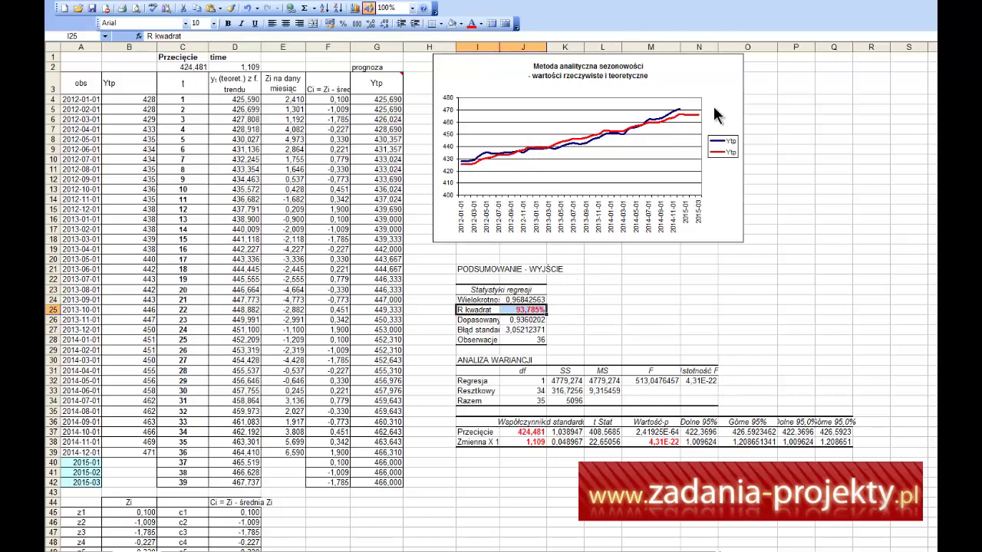
{"action": "left_click", "coordinate": [478, 400]}
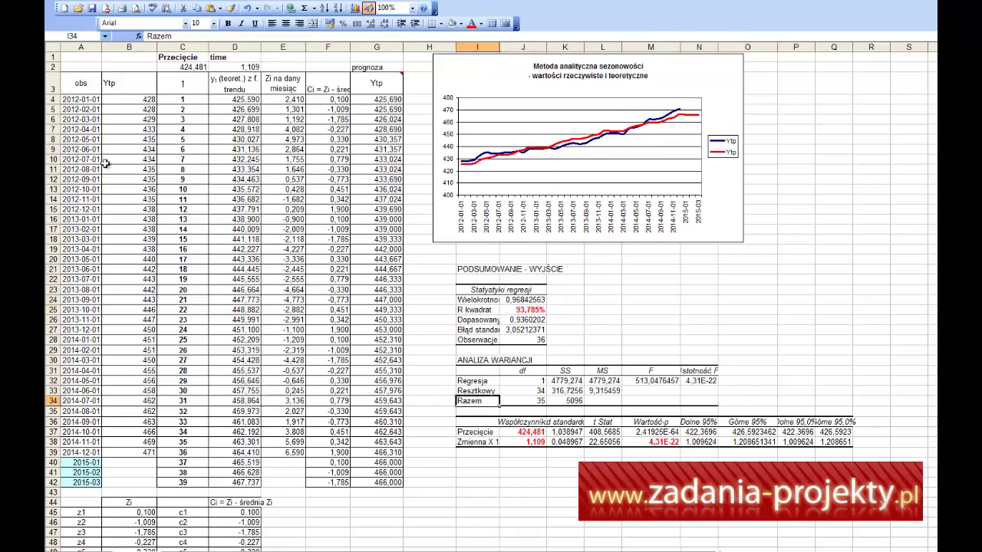
{"action": "left_click", "coordinate": [111, 100]}
{"action": "left_click_drag", "start_coordinate": [111, 100], "coordinate": [91, 448]}
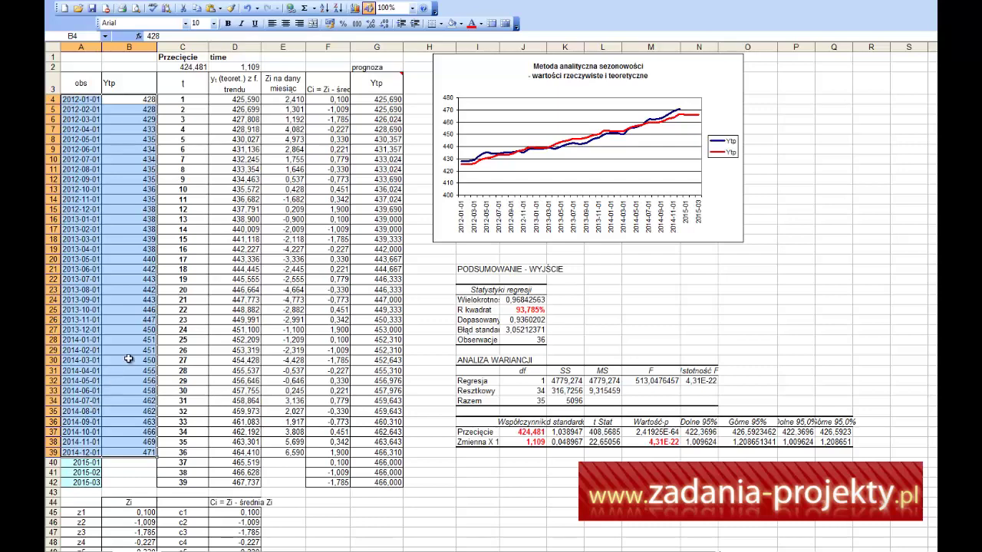
Step: Examine the time index t in C4:C39, the z1 to z12 values in A45:B56 and the trend formula in D4
{"action": "left_click_drag", "start_coordinate": [180, 452], "coordinate": [193, 103]}
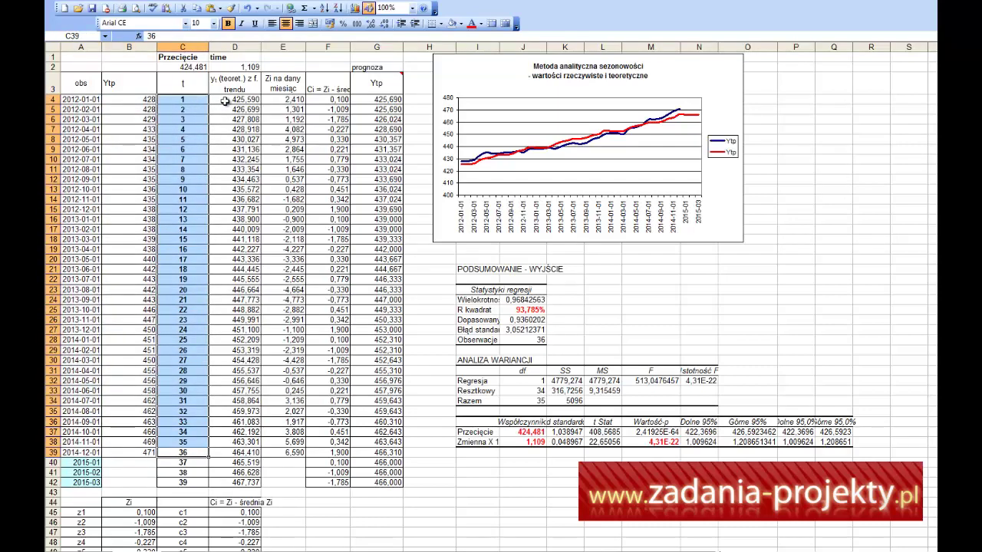
{"action": "scroll", "coordinate": [230, 441], "scroll_direction": "down", "scroll_amount": 3}
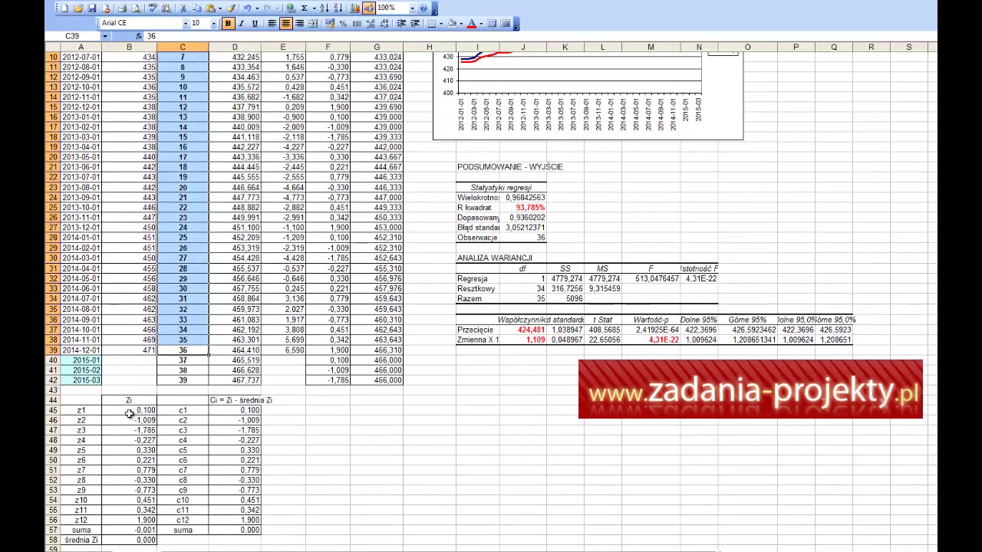
{"action": "left_click_drag", "start_coordinate": [136, 415], "coordinate": [84, 520]}
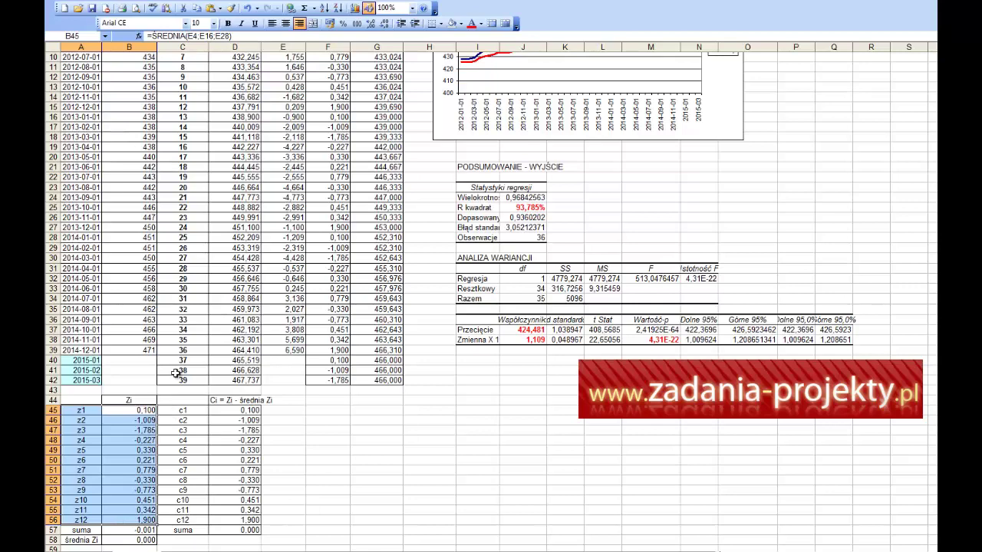
{"action": "scroll", "coordinate": [175, 383], "scroll_direction": "up", "scroll_amount": 3}
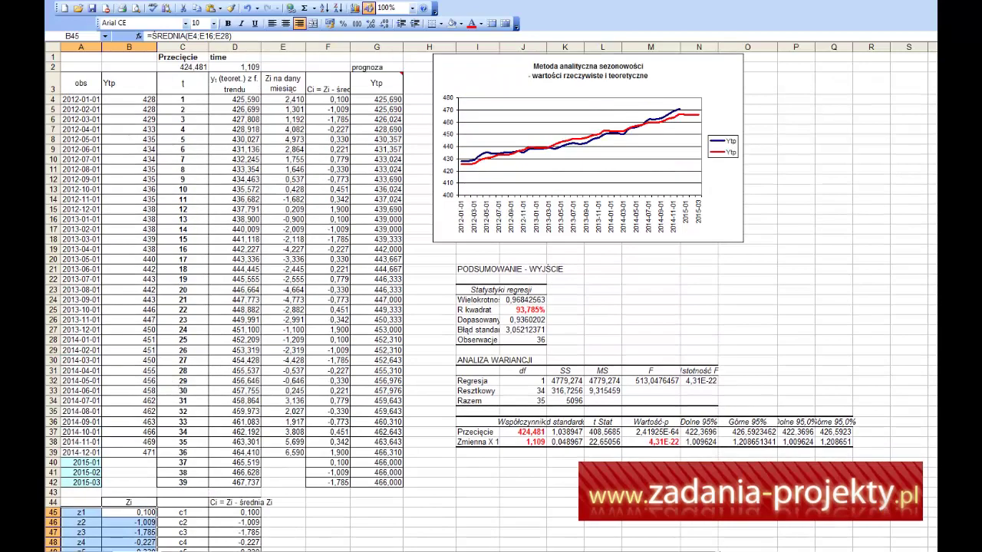
{"action": "left_click", "coordinate": [227, 100]}
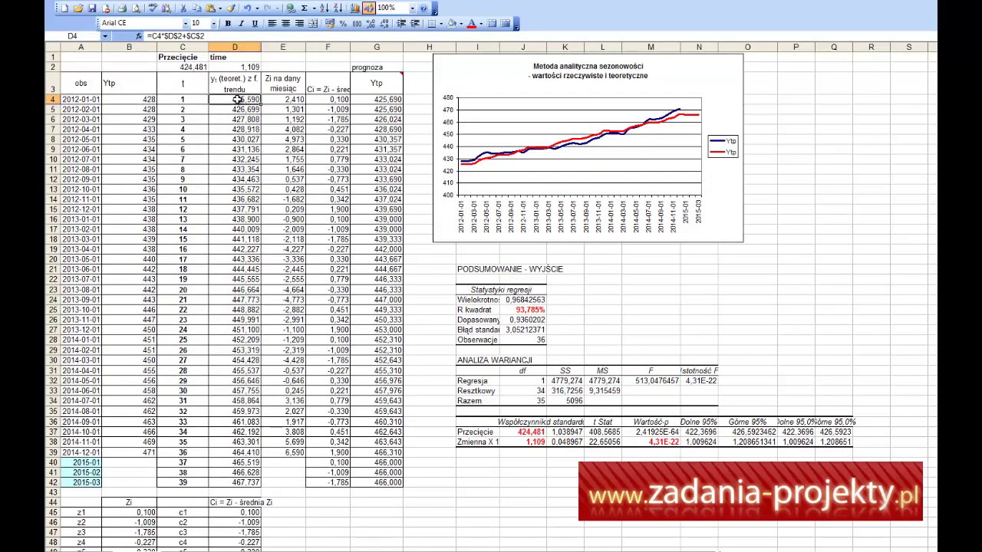
{"action": "double_click", "coordinate": [227, 100]}
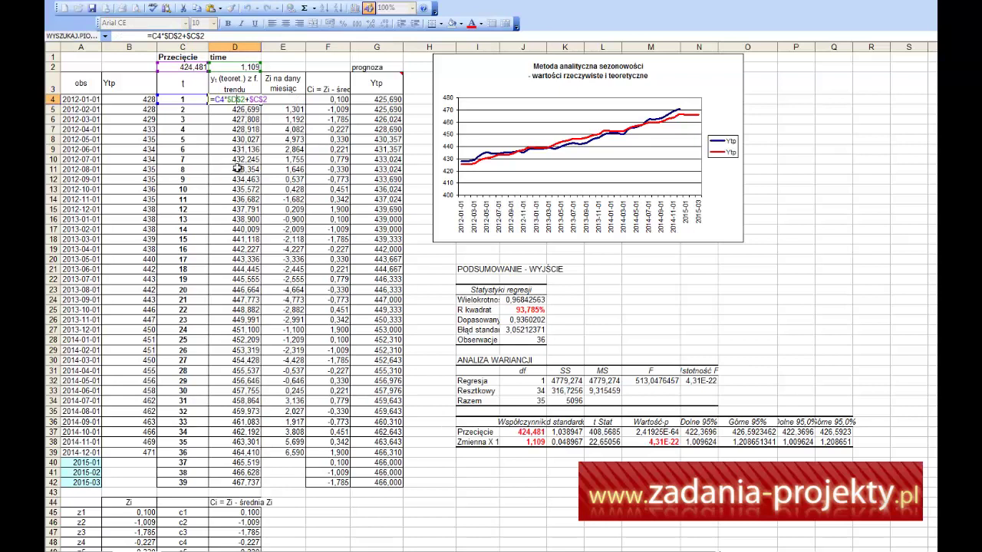
{"action": "key", "text": "Escape"}
{"action": "double_click", "coordinate": [241, 99]}
{"action": "key", "text": "Escape"}
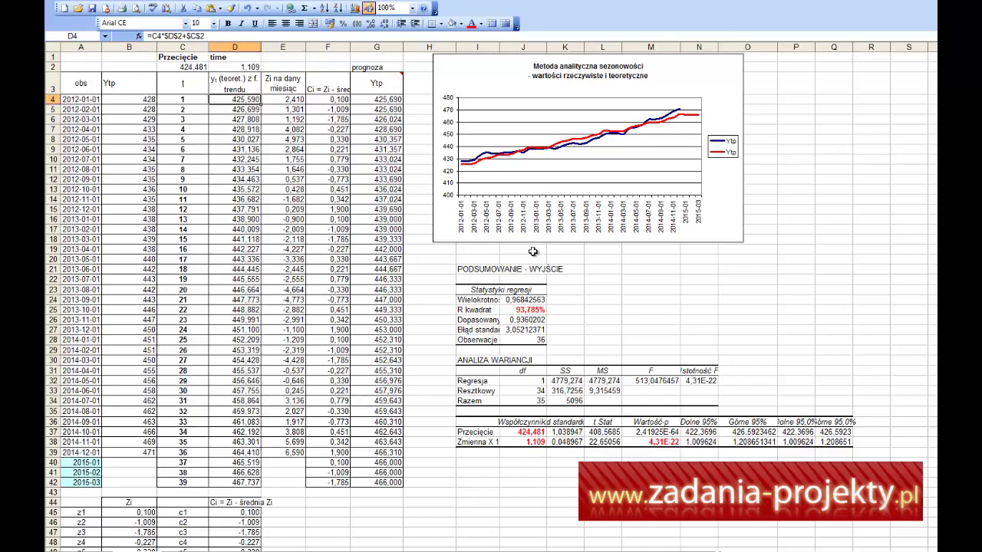
Step: Write the trend equation "y^ = 1,109 * t + 424,481" as text in I40, below the regression coefficients
{"action": "left_click", "coordinate": [491, 462]}
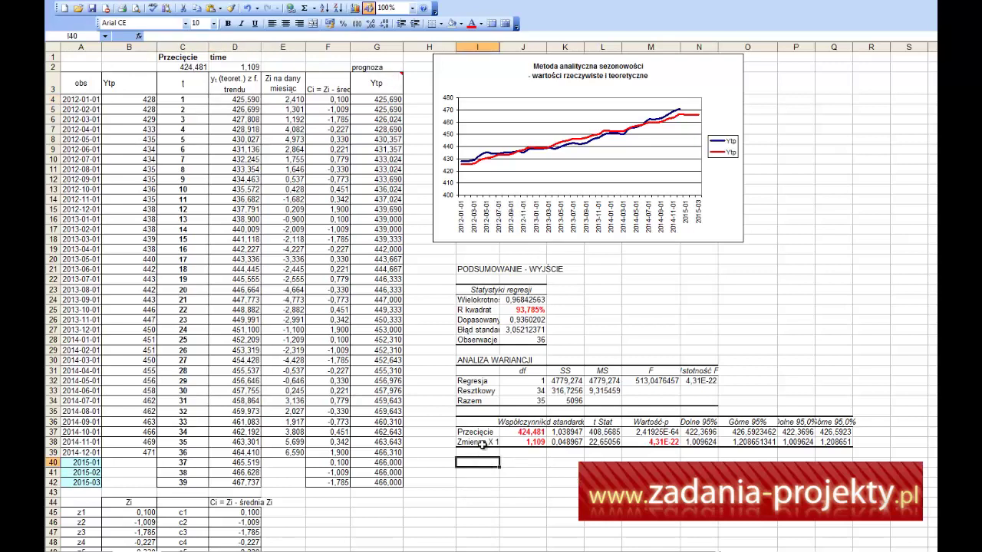
{"action": "type", "text": "y = 1,109 * t + 42"}
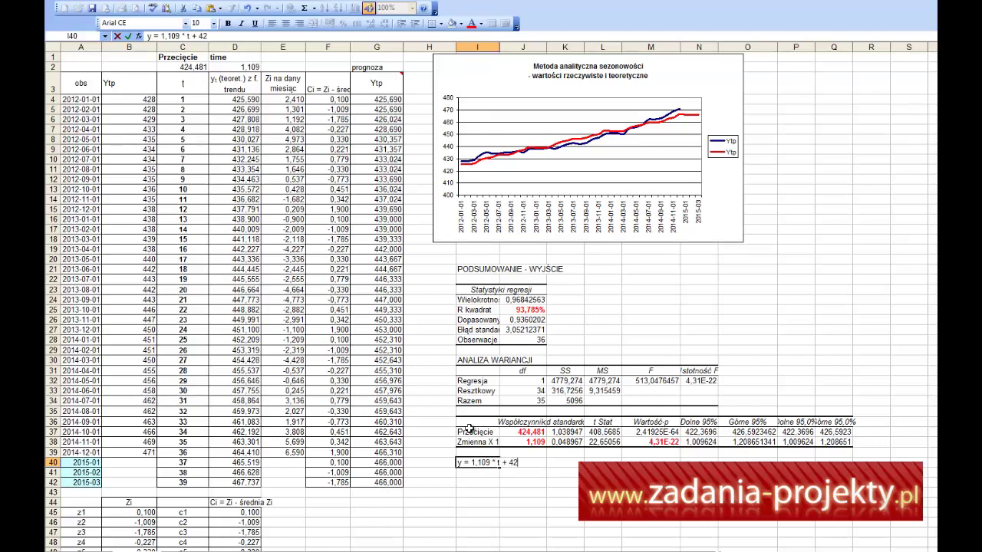
{"action": "type", "text": "481"}
{"action": "key", "text": "Return"}
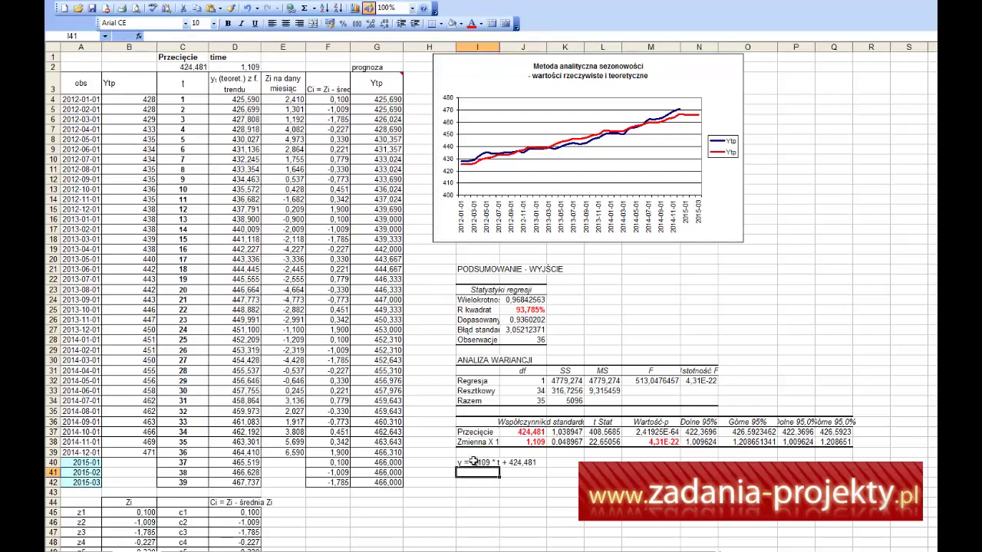
{"action": "left_click", "coordinate": [465, 462]}
{"action": "double_click", "coordinate": [465, 462]}
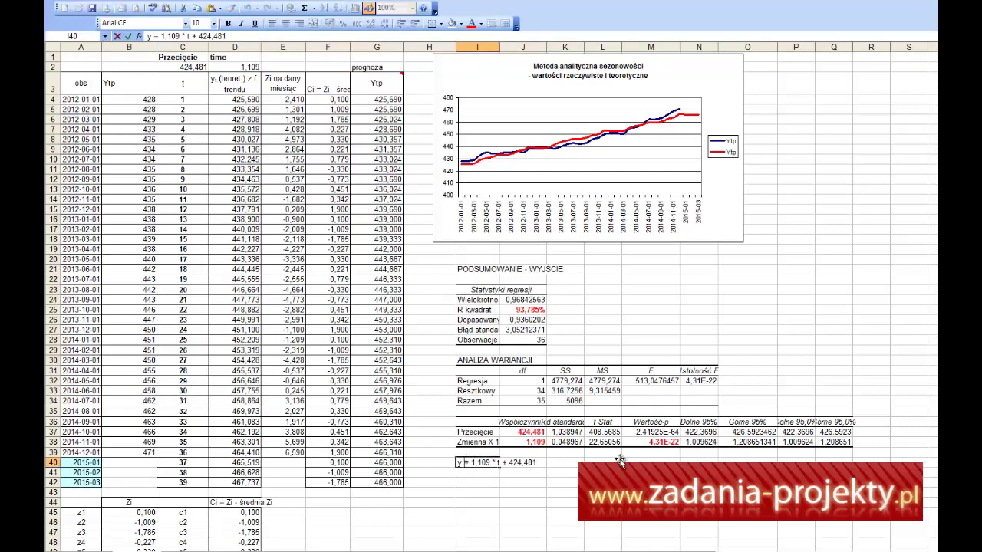
{"action": "type", "text": "^"}
{"action": "key", "text": "Return"}
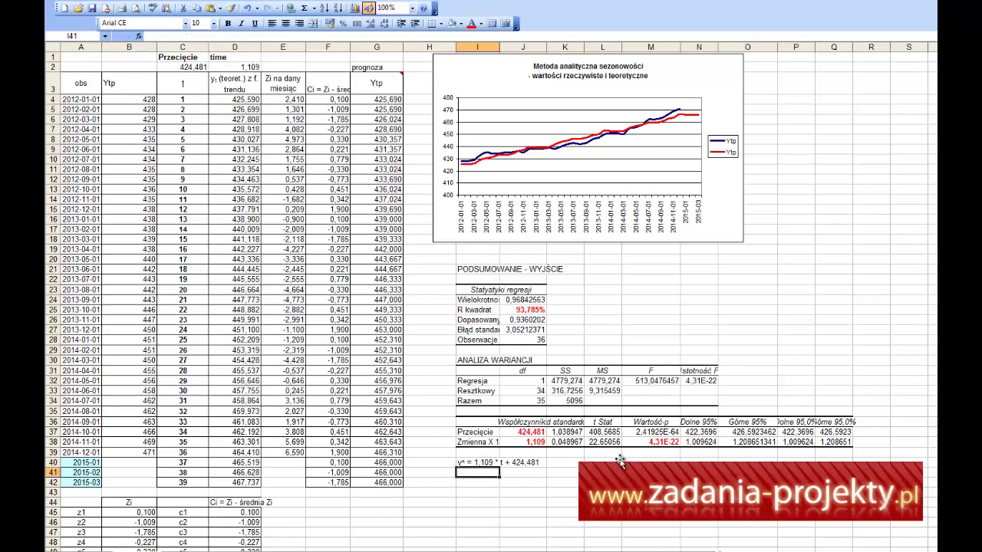
Step: Replace the trend formula in D4 with =1,109*C4+424,481 and fill it down to D42
{"action": "left_click", "coordinate": [252, 98]}
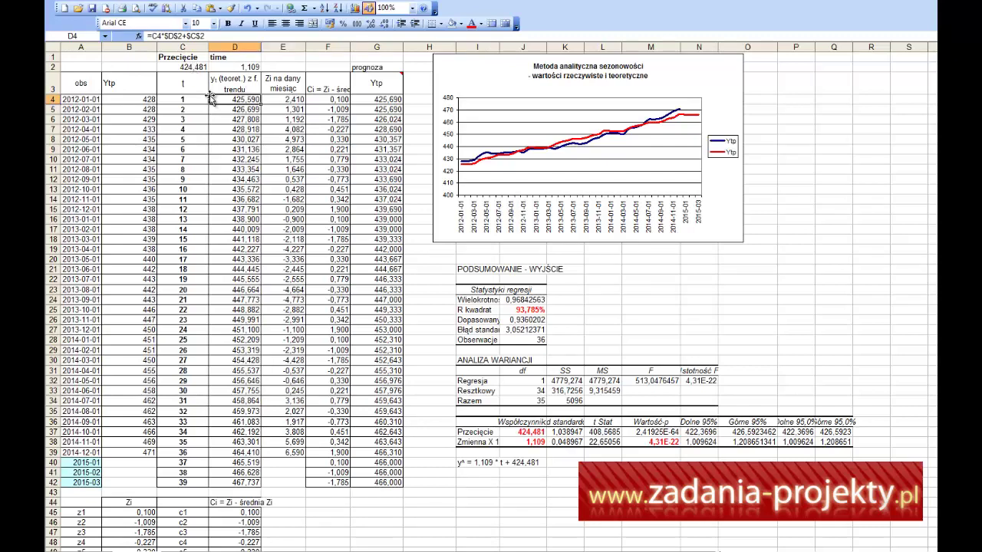
{"action": "type", "text": "="}
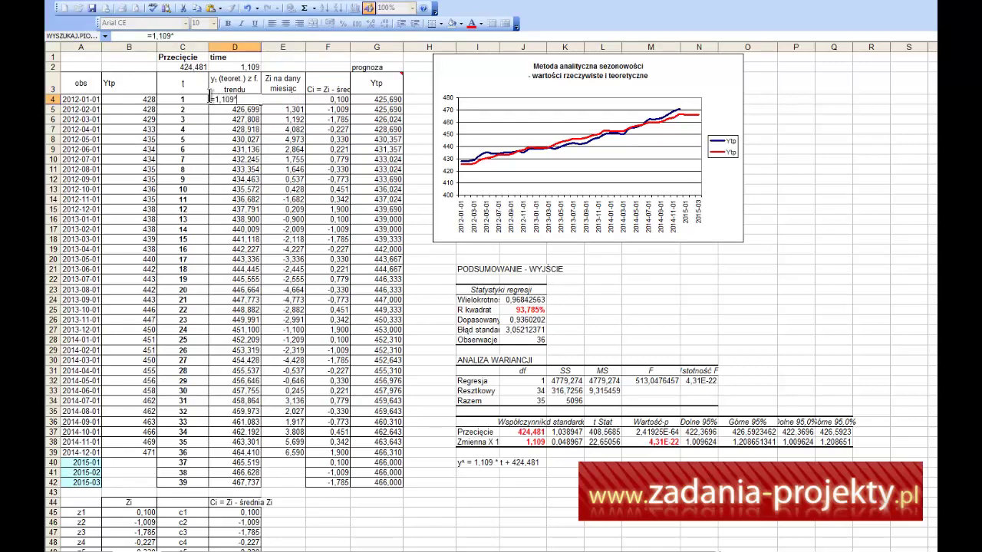
{"action": "type", "text": "1,109*"}
{"action": "left_click", "coordinate": [198, 99]}
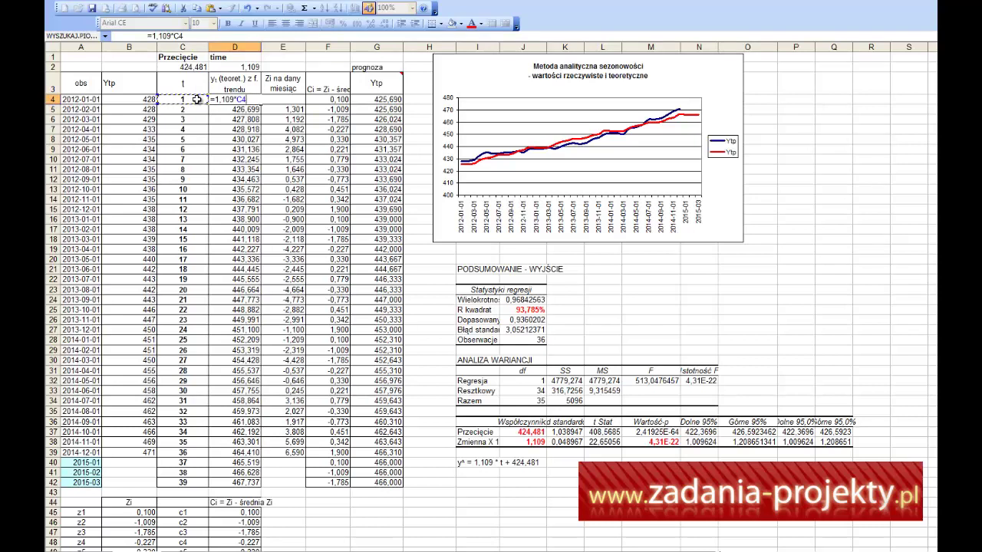
{"action": "type", "text": "+ 424,481"}
{"action": "key", "text": "Return"}
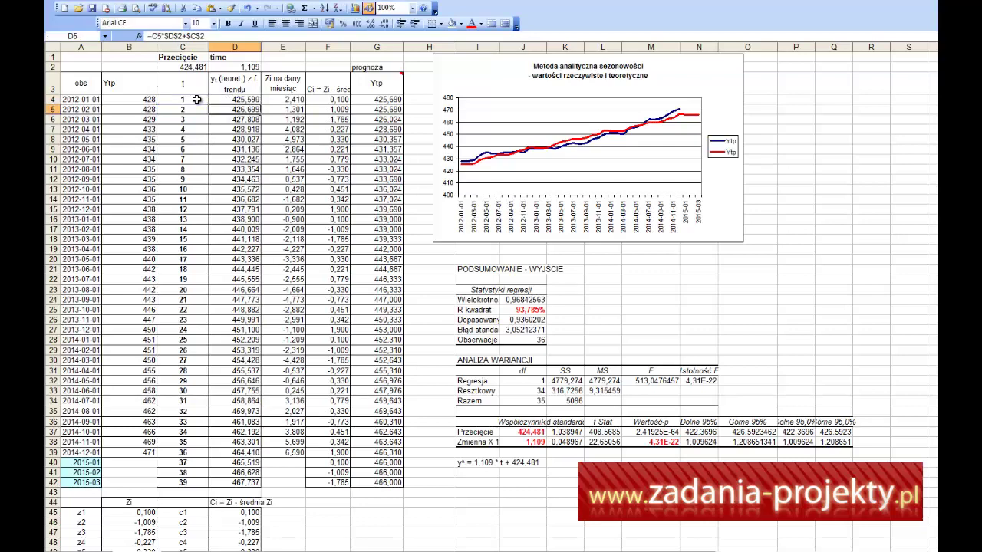
{"action": "left_click", "coordinate": [249, 100]}
{"action": "left_click_drag", "start_coordinate": [263, 105], "coordinate": [246, 481]}
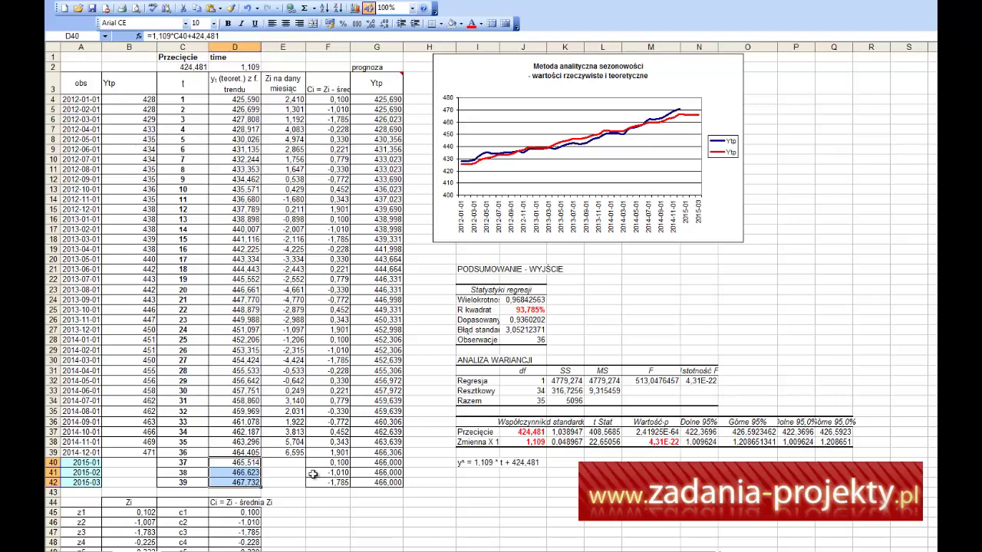
Step: Compare the coefficients in J37:J38 with C2:D2, and the actual Ytp values in B4:B39 with the trend values in D4:D39
{"action": "left_click_drag", "start_coordinate": [535, 443], "coordinate": [540, 431]}
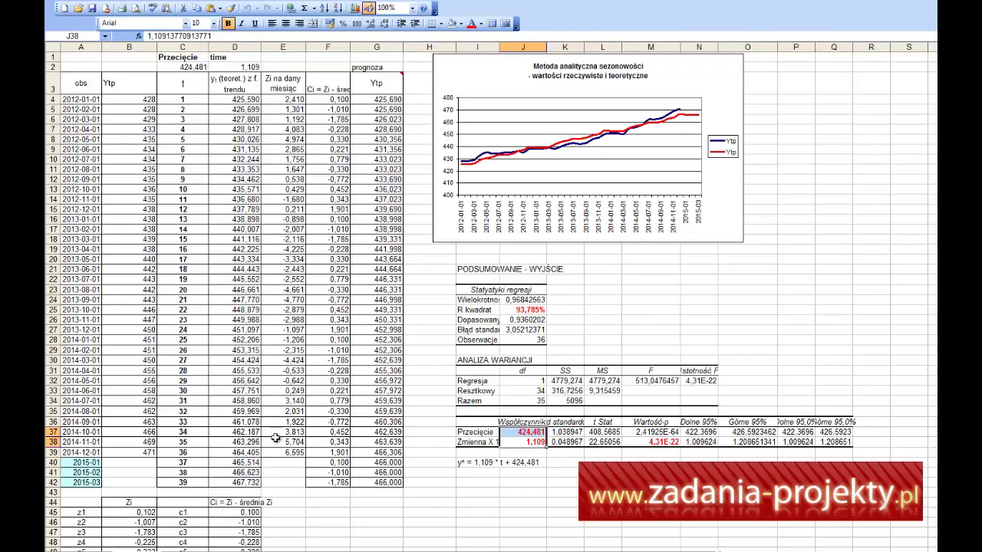
{"action": "left_click", "coordinate": [174, 68]}
{"action": "left_click", "coordinate": [230, 68]}
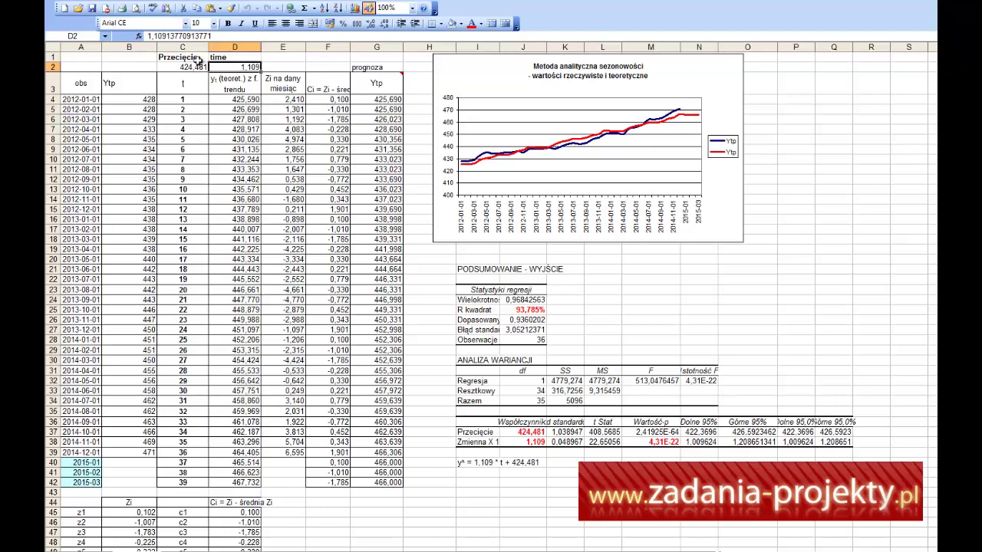
{"action": "left_click", "coordinate": [543, 432]}
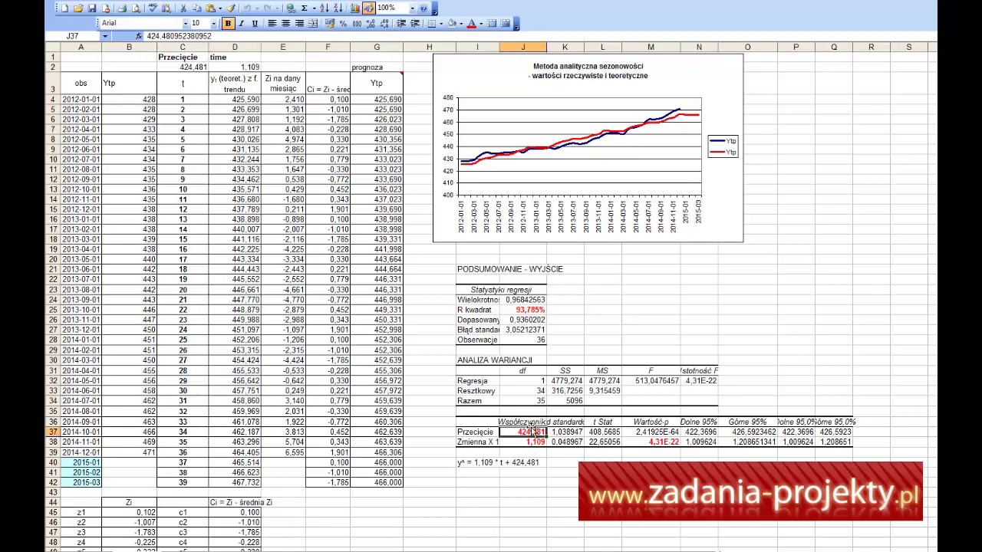
{"action": "double_click", "coordinate": [533, 432]}
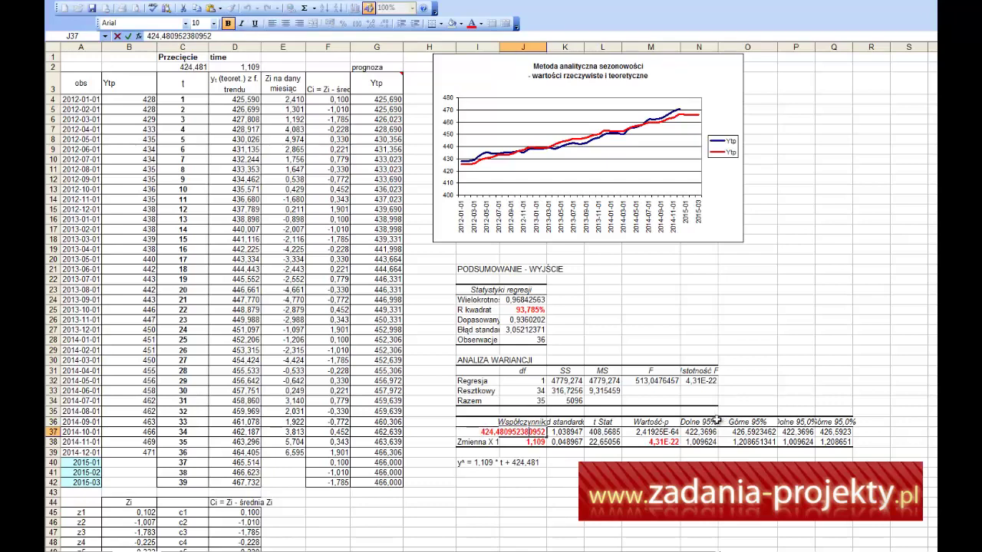
{"action": "key", "text": "Escape"}
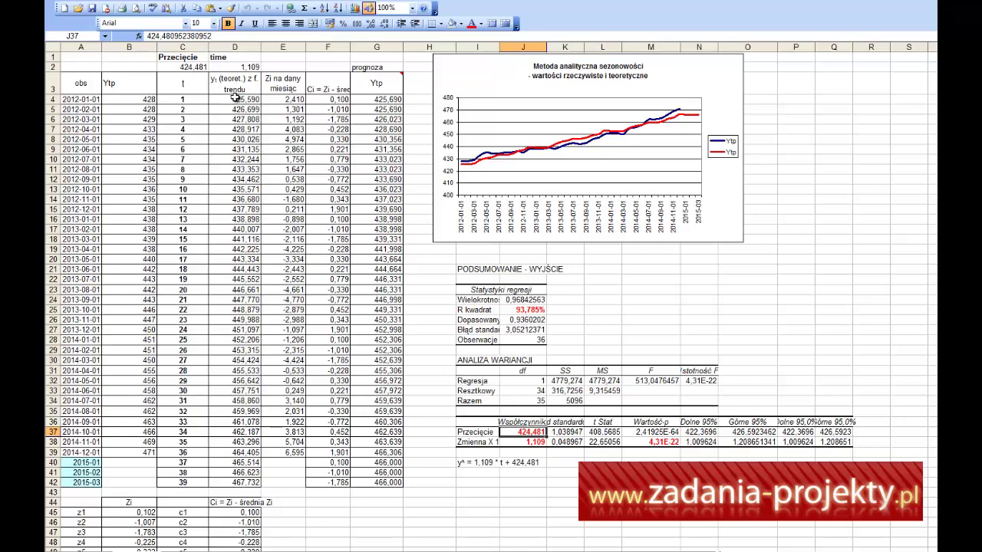
{"action": "left_click_drag", "start_coordinate": [165, 99], "coordinate": [117, 100]}
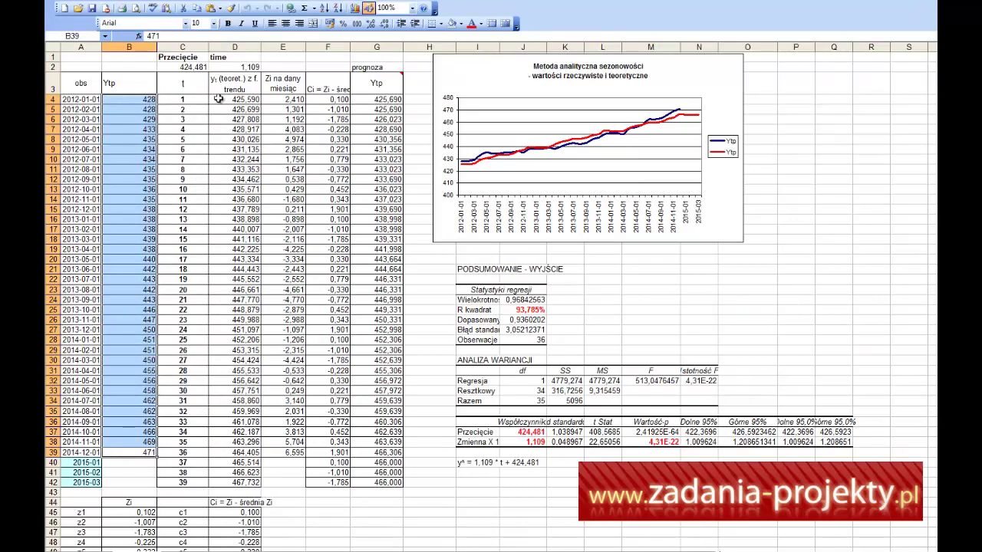
{"action": "left_click_drag", "start_coordinate": [219, 99], "coordinate": [250, 457]}
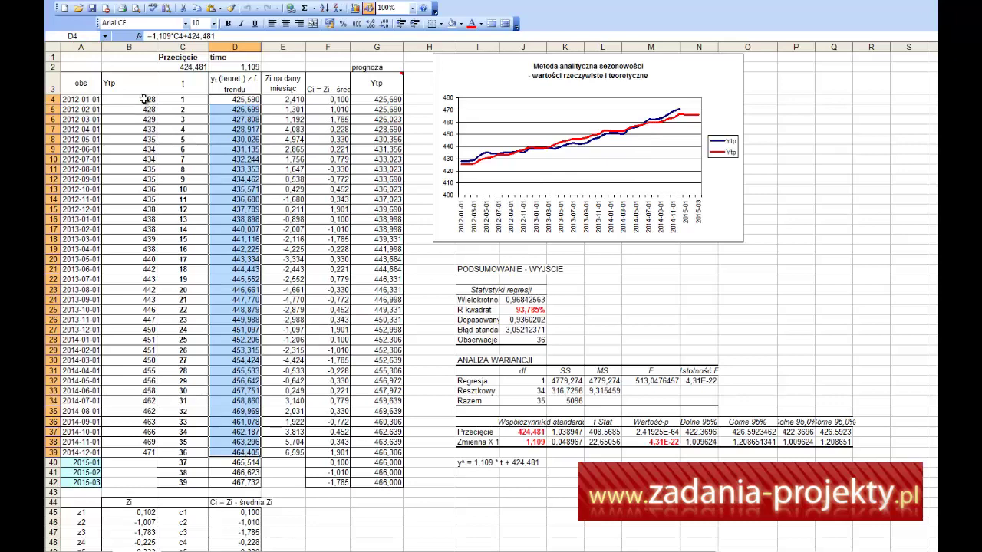
{"action": "left_click_drag", "start_coordinate": [144, 101], "coordinate": [145, 178]}
{"action": "left_click_drag", "start_coordinate": [243, 100], "coordinate": [242, 179]}
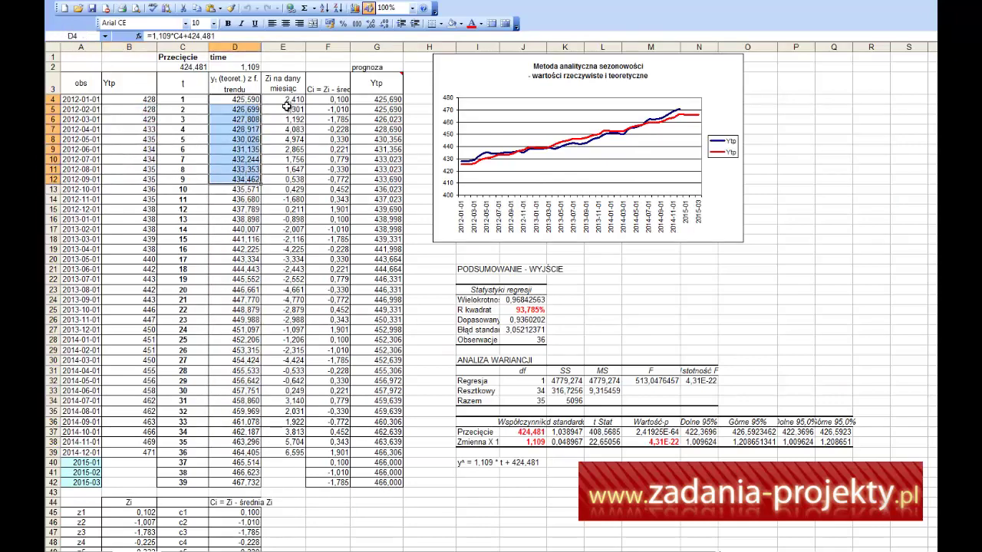
Step: Review the monthly Zi formula =B4-D4 in E4 and fill it down to E39
{"action": "left_click", "coordinate": [289, 99]}
{"action": "double_click", "coordinate": [289, 99]}
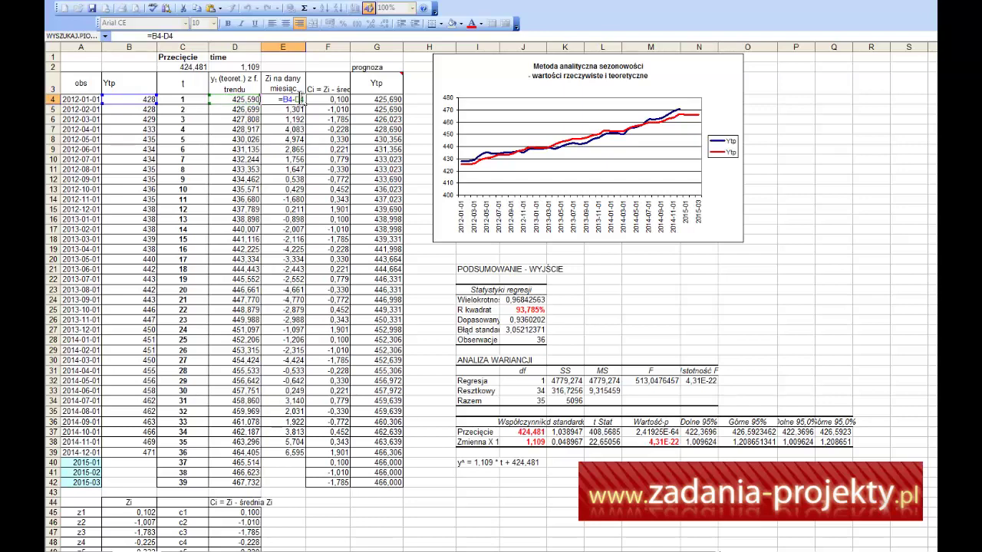
{"action": "key", "text": "ctrl+Return"}
{"action": "left_click_drag", "start_coordinate": [305, 105], "coordinate": [312, 459]}
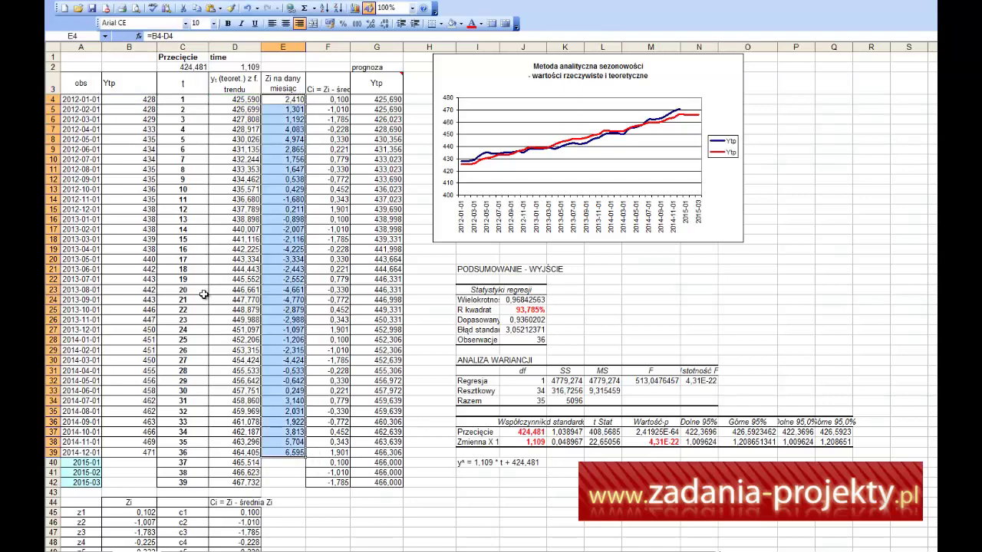
Step: Rename the Ytp header in B3 to Yt and label the column "rzeczywiste" in B2
{"action": "left_click", "coordinate": [120, 85]}
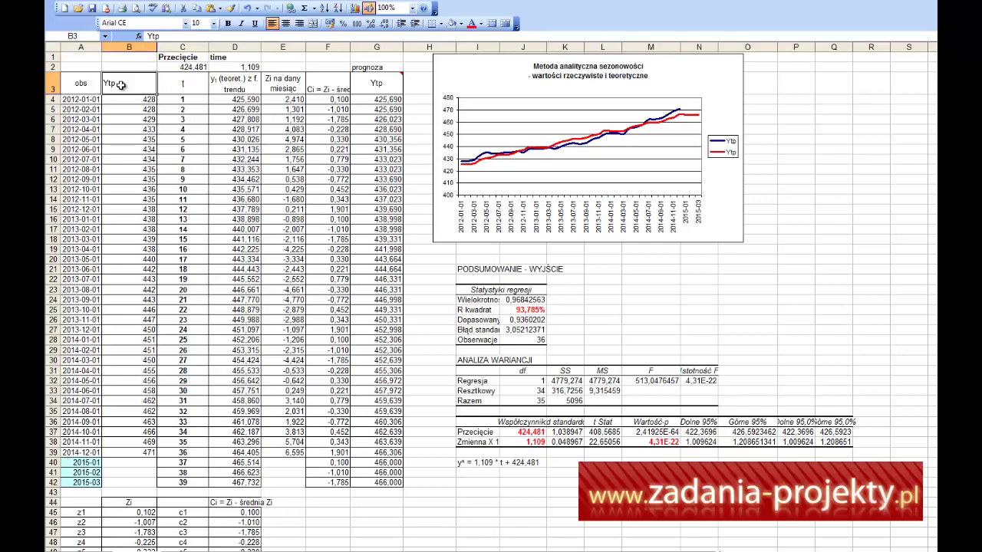
{"action": "type", "text": "Y"}
{"action": "key", "text": "Return"}
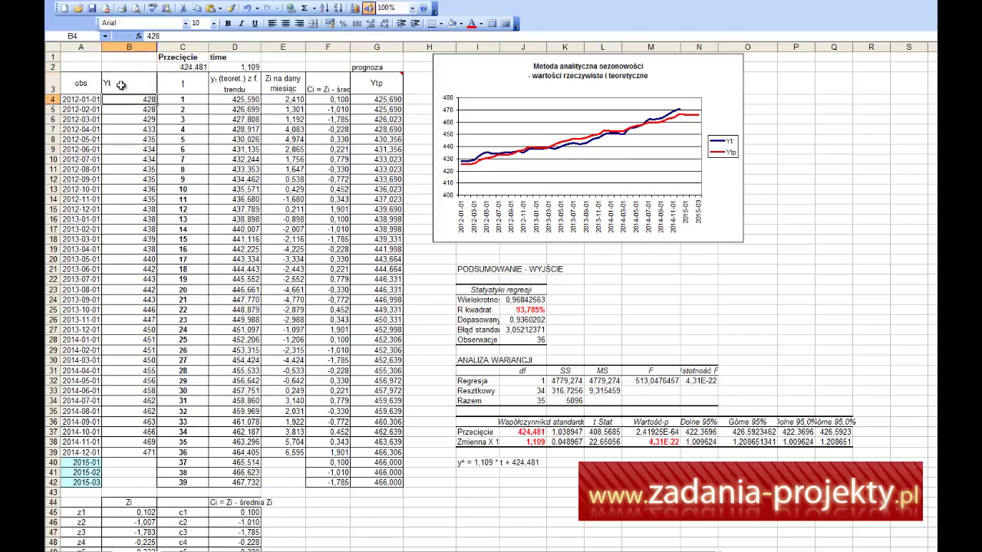
{"action": "key", "text": "Up"}
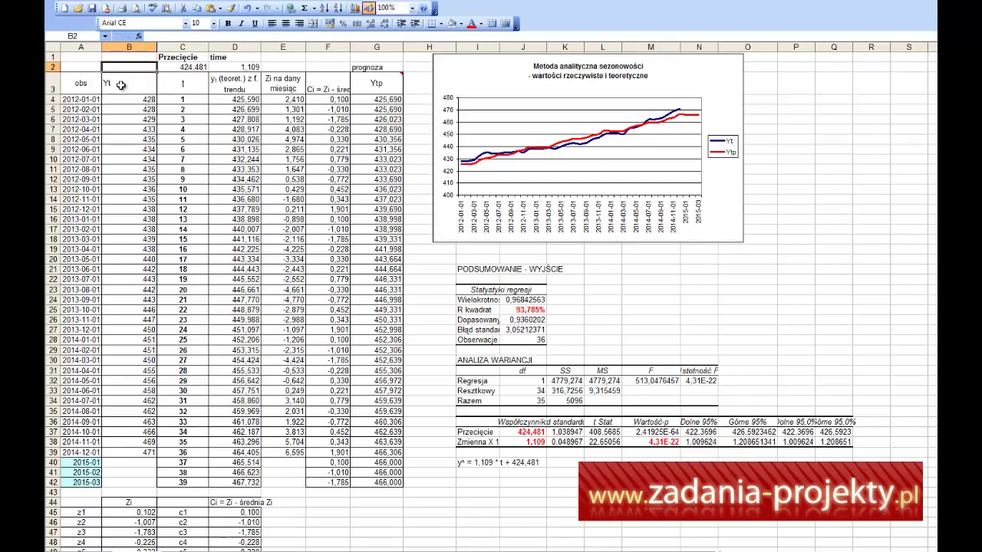
{"action": "type", "text": "rzeczywi"}
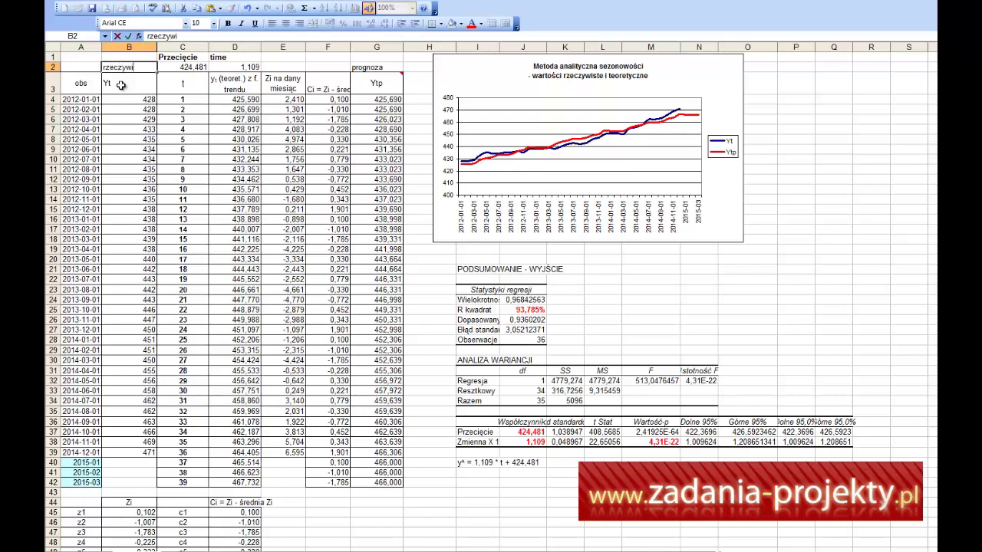
{"action": "type", "text": "ste"}
{"action": "key", "text": "Right"}
{"action": "key", "text": "Right"}
{"action": "key", "text": "Right"}
{"action": "key", "text": "Right"}
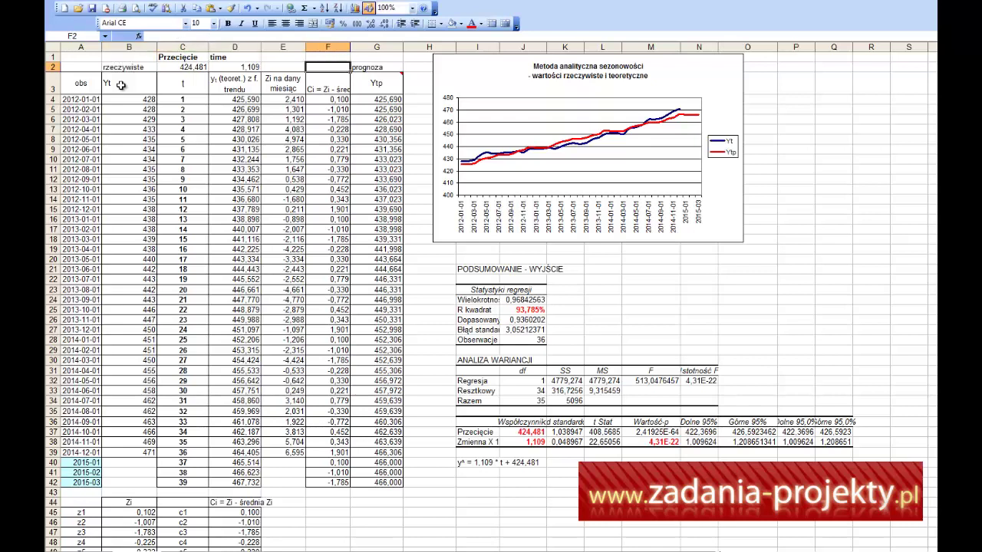
{"action": "key", "text": "Right"}
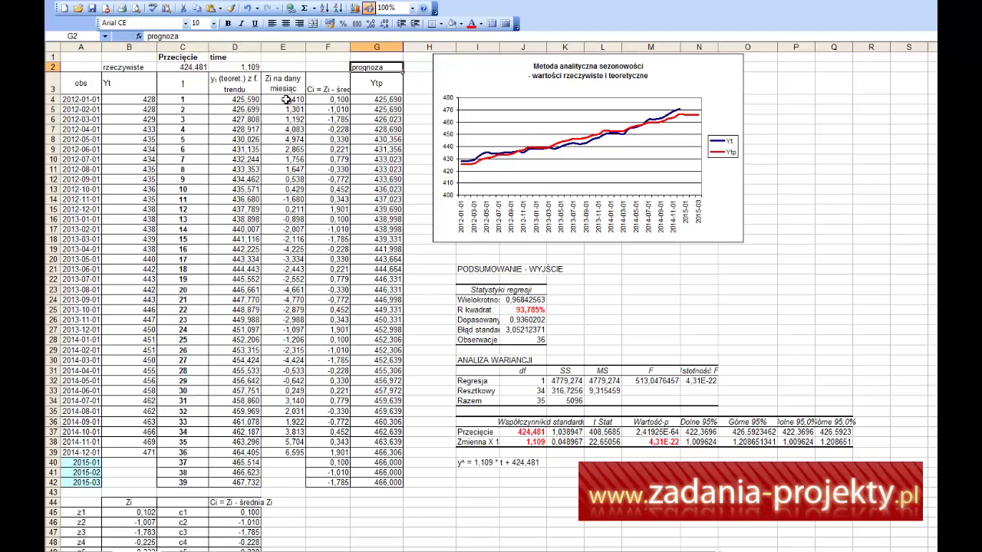
Step: Review the monthly Zi values in E4:E39 and the formula behind the z1 average in B45
{"action": "left_click_drag", "start_coordinate": [291, 100], "coordinate": [297, 452]}
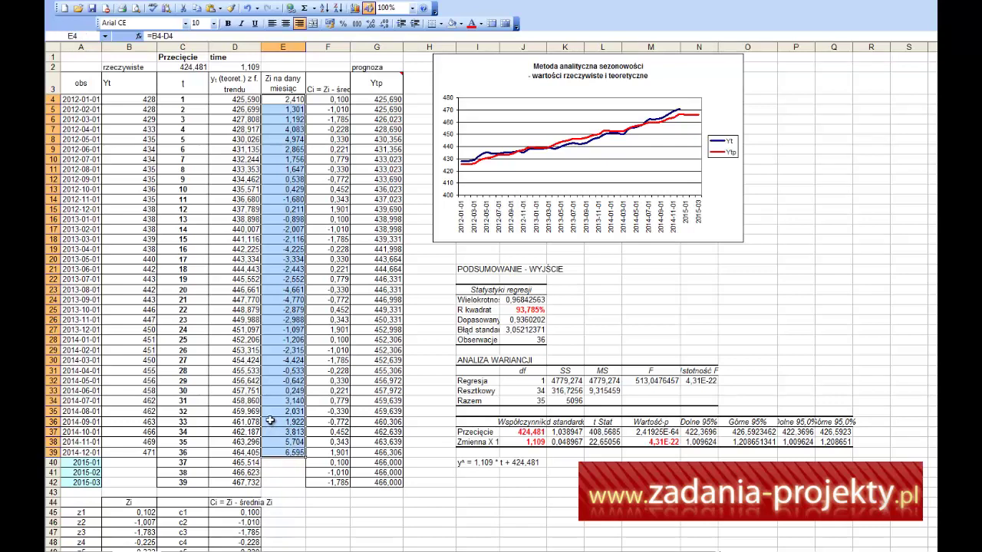
{"action": "scroll", "coordinate": [270, 421], "scroll_direction": "down", "scroll_amount": 4}
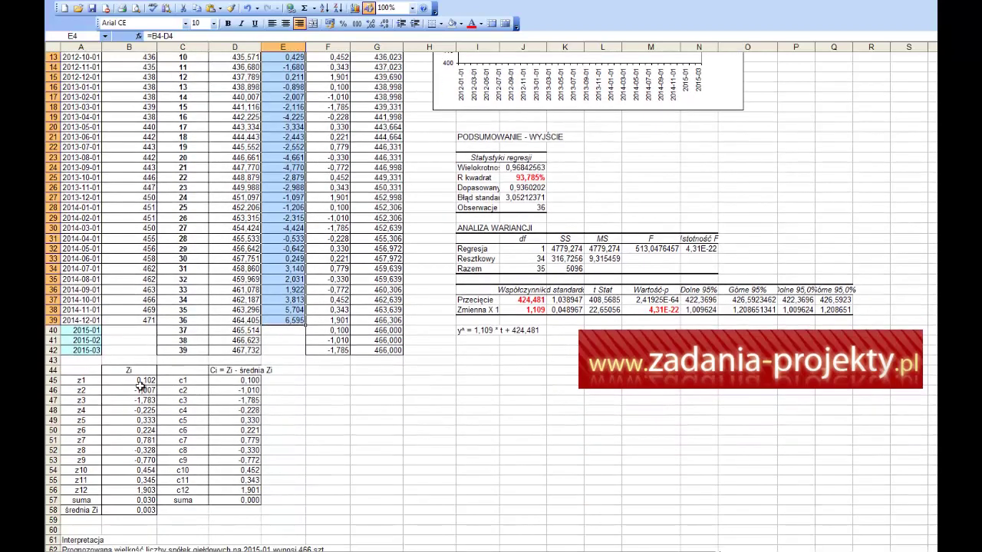
{"action": "double_click", "coordinate": [129, 384]}
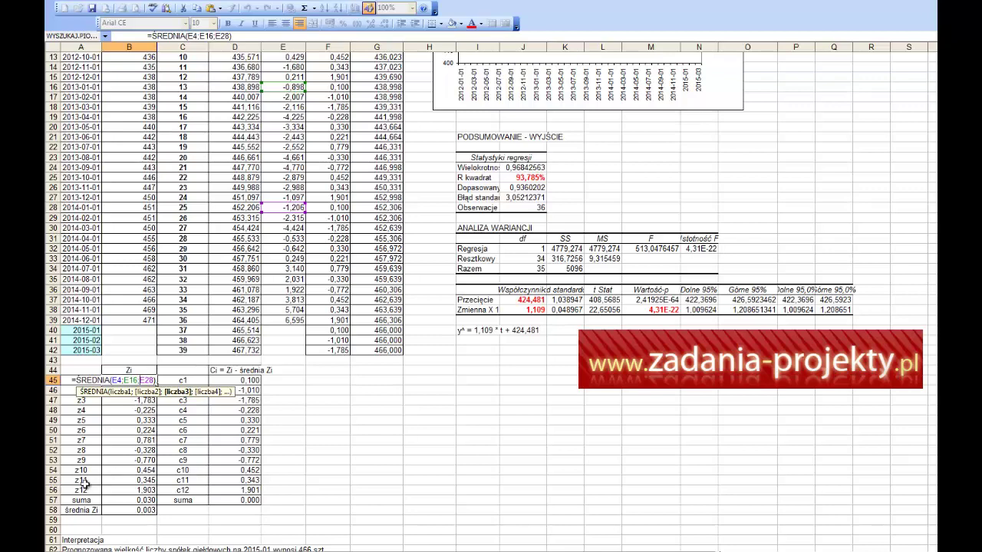
{"action": "key", "text": "Escape"}
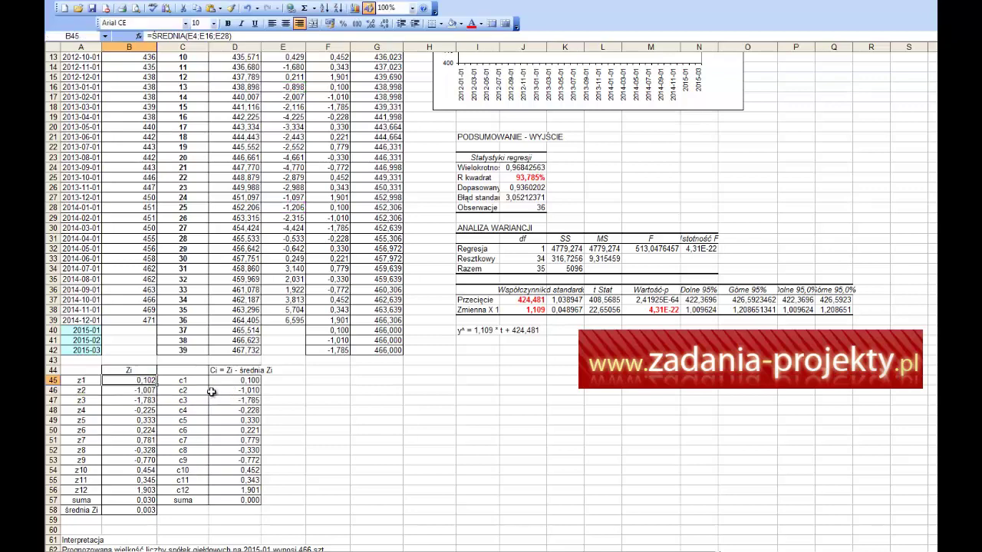
Step: Highlight the three January Zi values in E4, E16 and E28 with a light yellow fill
{"action": "scroll", "coordinate": [282, 300], "scroll_direction": "up", "scroll_amount": 4}
{"action": "left_click", "coordinate": [294, 96]}
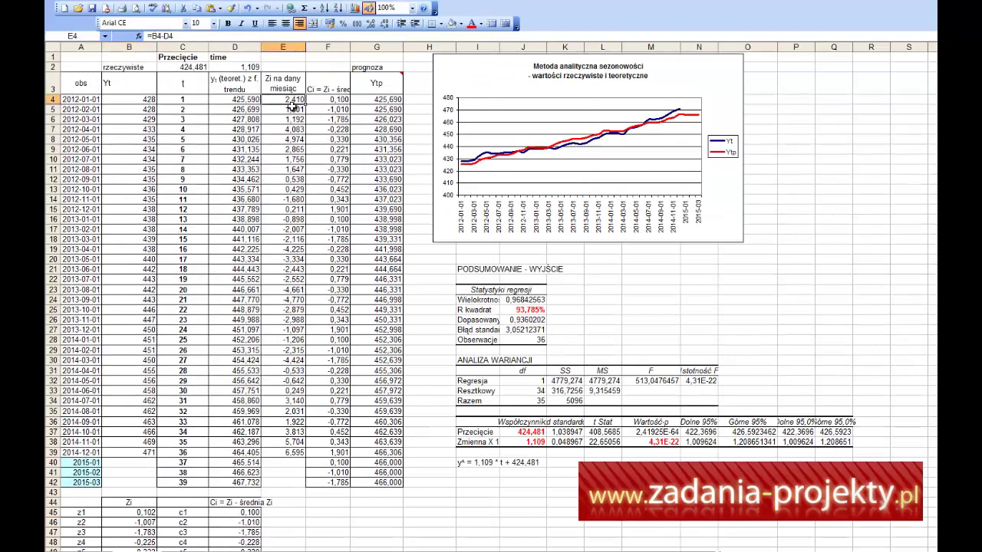
{"action": "left_click", "coordinate": [284, 218], "text": "ctrl"}
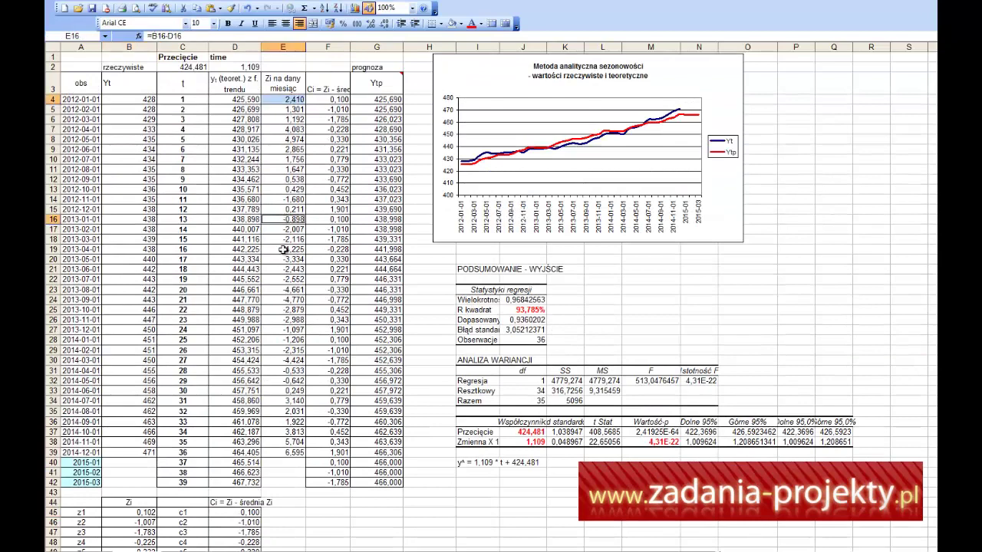
{"action": "left_click", "coordinate": [282, 339], "text": "ctrl"}
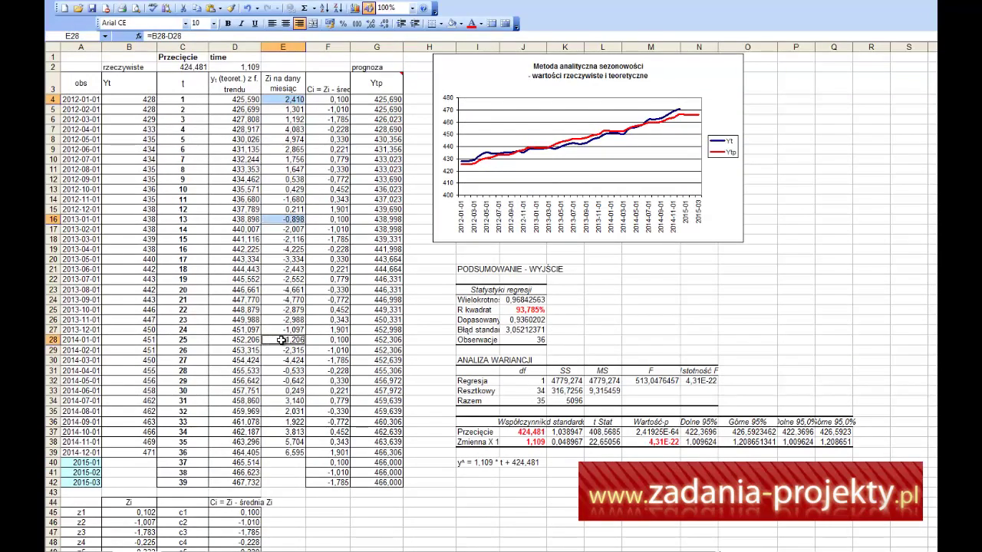
{"action": "left_click", "coordinate": [459, 24]}
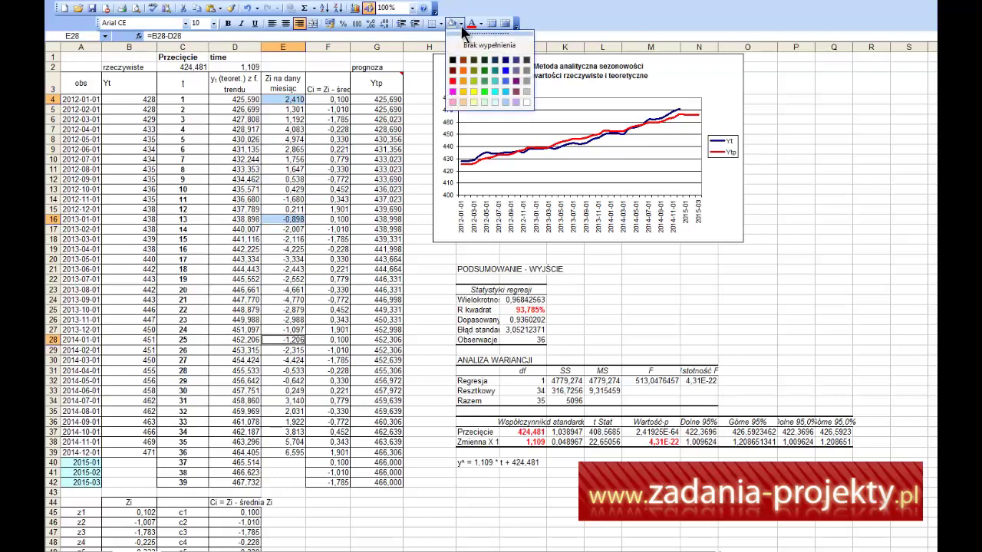
{"action": "left_click", "coordinate": [473, 102]}
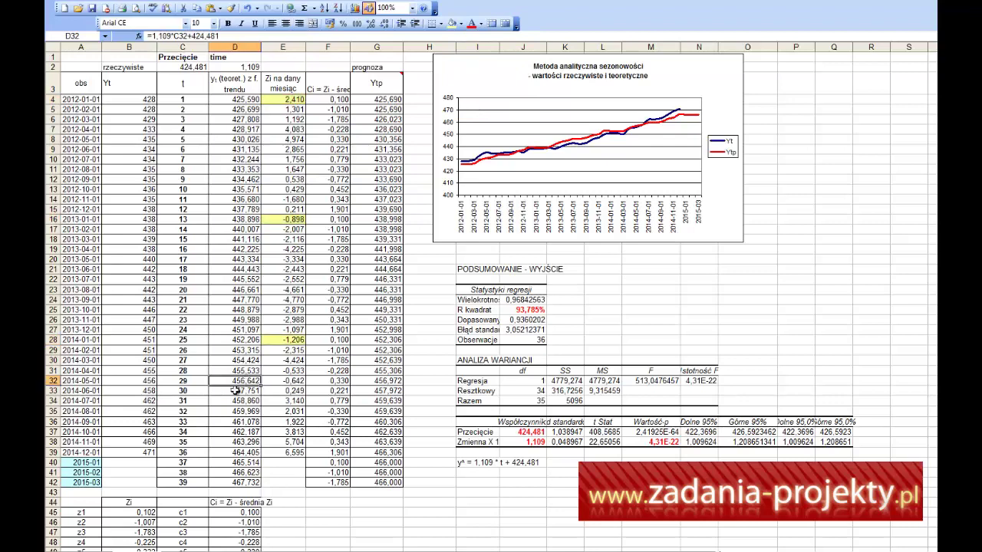
Step: Fill the z1 average formula =ŚREDNIA(E4;E16;E28) from B45 down to B56 and check the z12 formula
{"action": "double_click", "coordinate": [124, 512]}
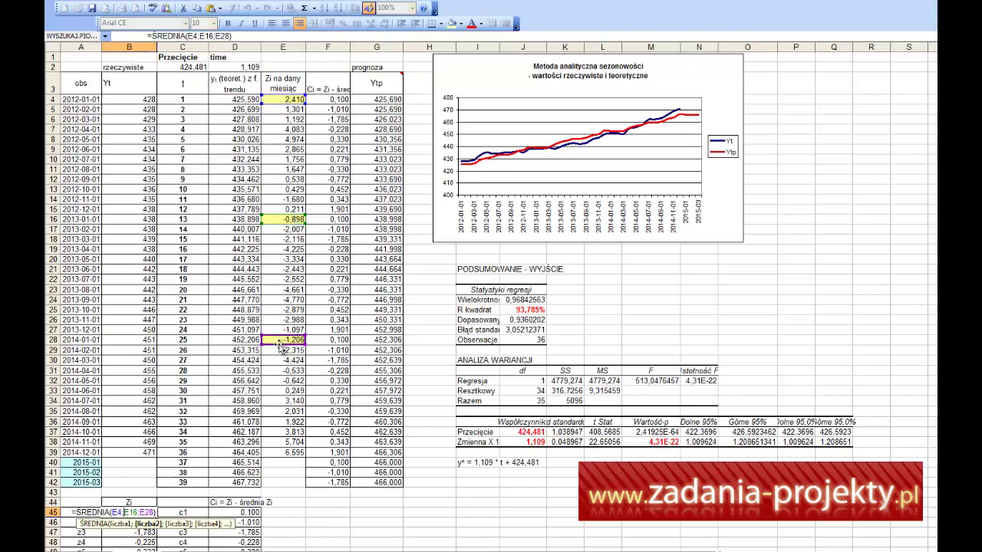
{"action": "key", "text": "Return"}
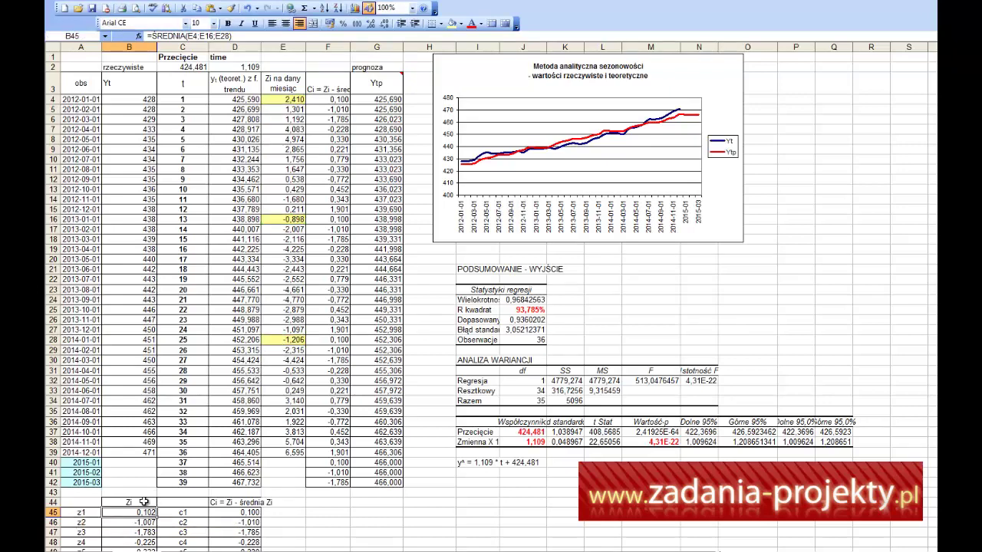
{"action": "scroll", "coordinate": [144, 420], "scroll_direction": "down", "scroll_amount": 3}
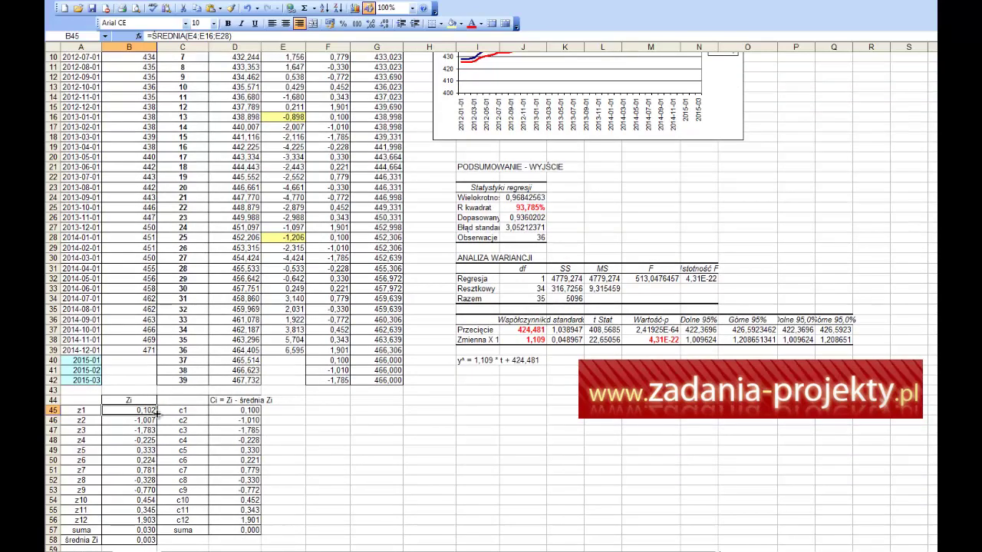
{"action": "left_click_drag", "start_coordinate": [156, 412], "coordinate": [155, 522]}
{"action": "double_click", "coordinate": [138, 520]}
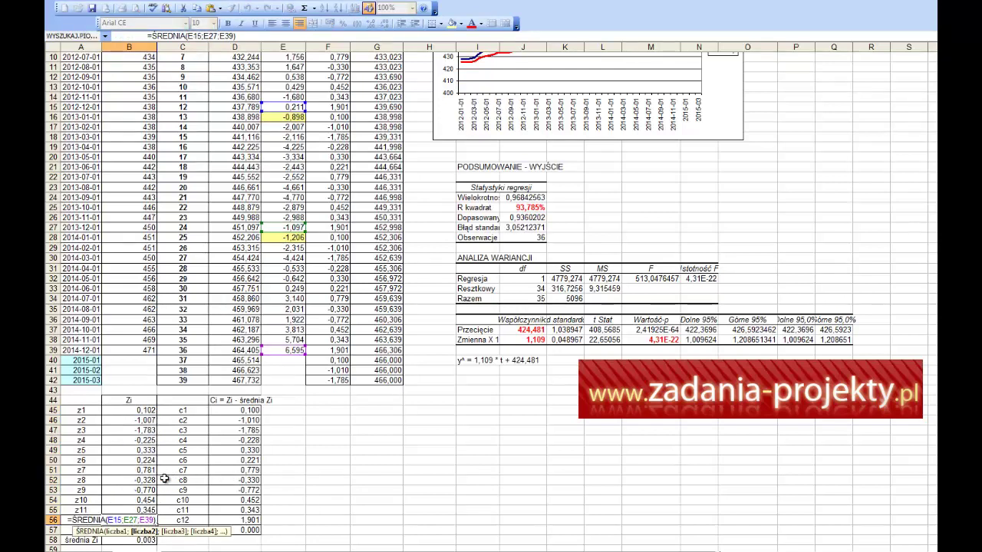
{"action": "key", "text": "Return"}
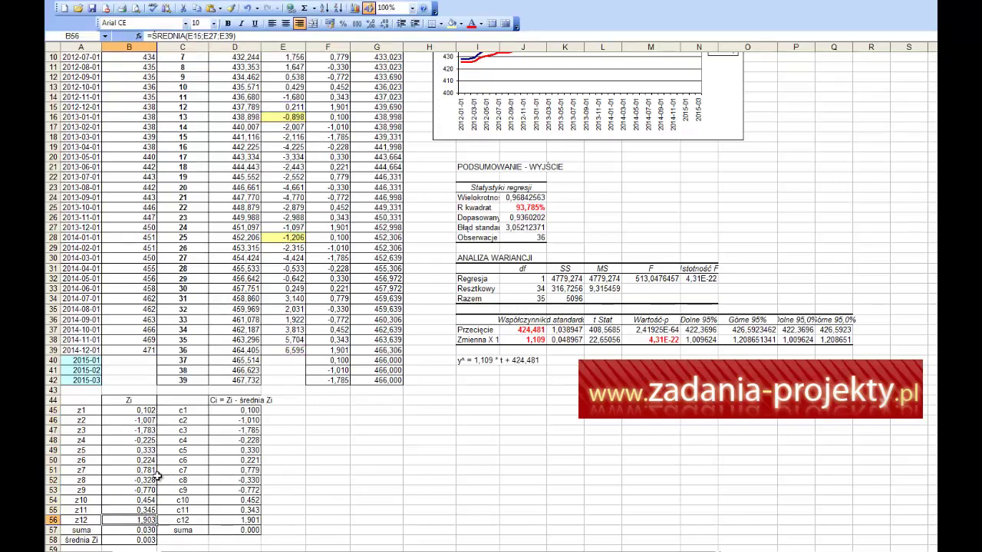
{"action": "double_click", "coordinate": [130, 520]}
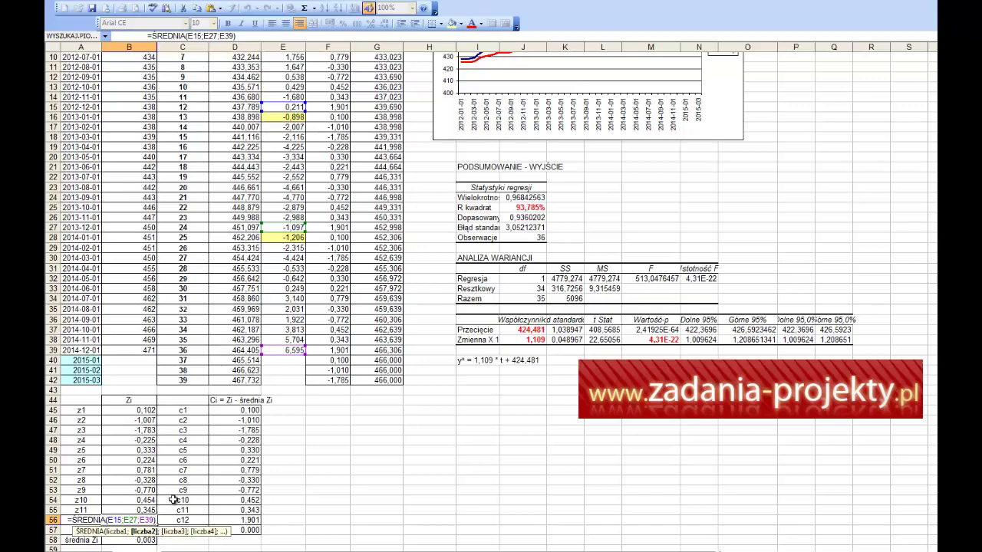
{"action": "key", "text": "Escape"}
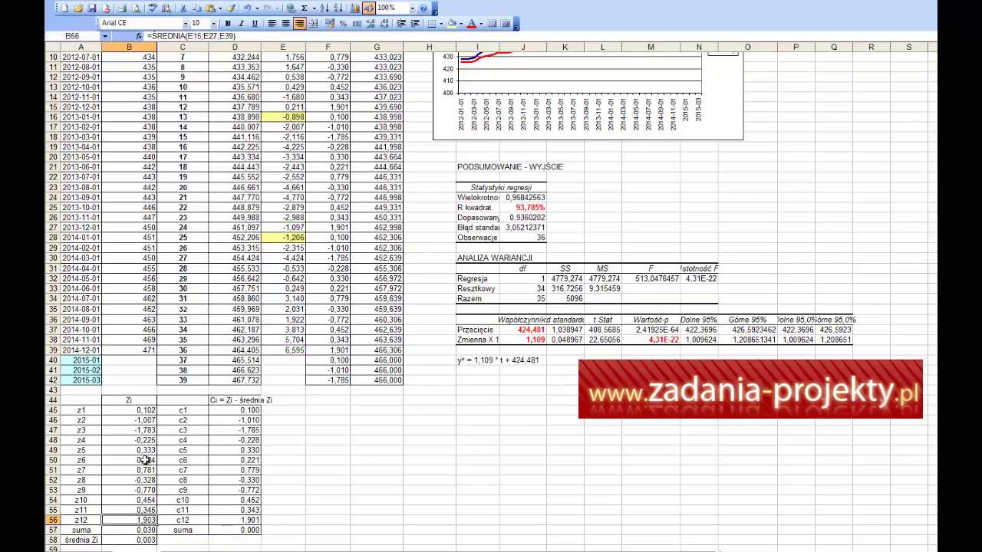
Step: Inspect the formulas for the sum of Zi in B57 and the mean of Zi in B58
{"action": "scroll", "coordinate": [145, 512], "scroll_direction": "down", "scroll_amount": 1}
{"action": "left_click", "coordinate": [119, 500]}
{"action": "double_click", "coordinate": [119, 500]}
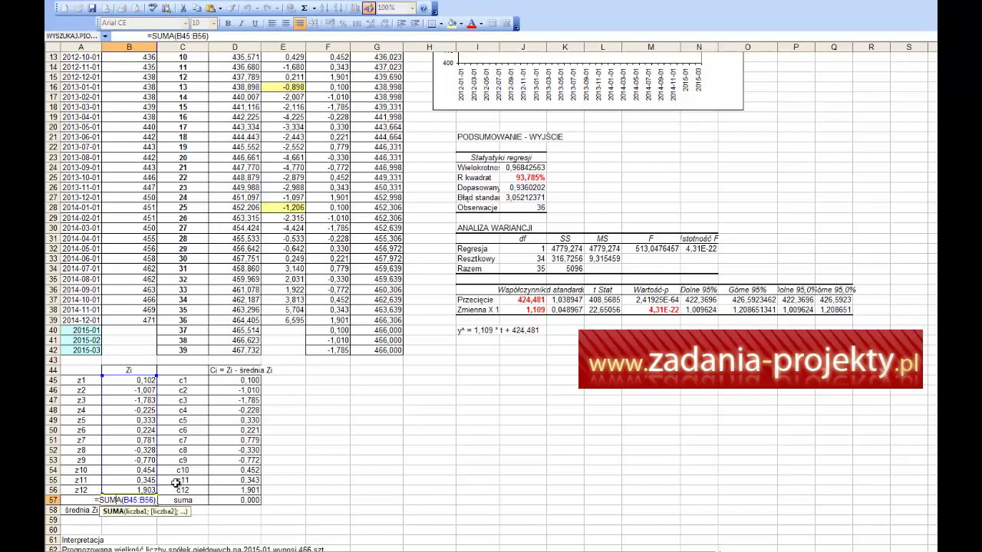
{"action": "key", "text": "Escape"}
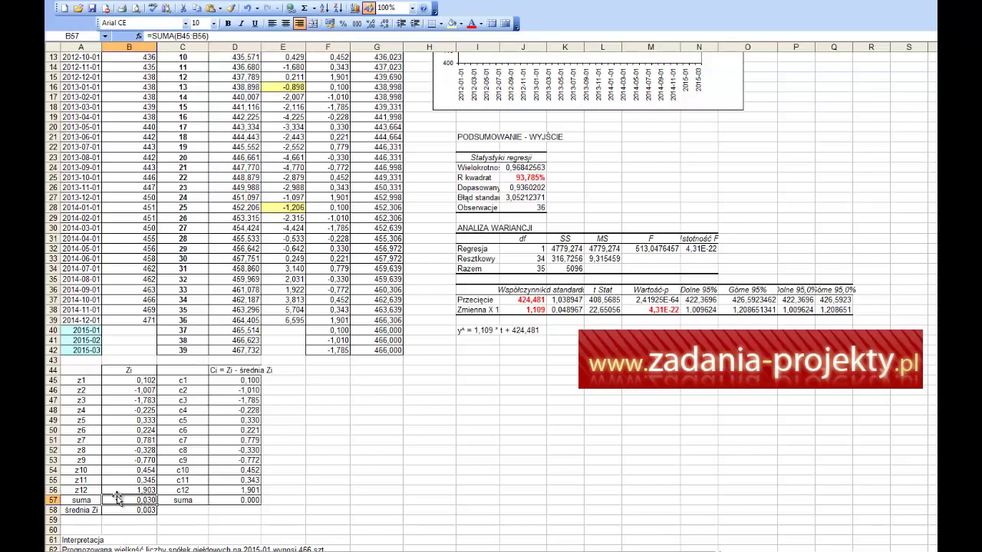
{"action": "double_click", "coordinate": [132, 510]}
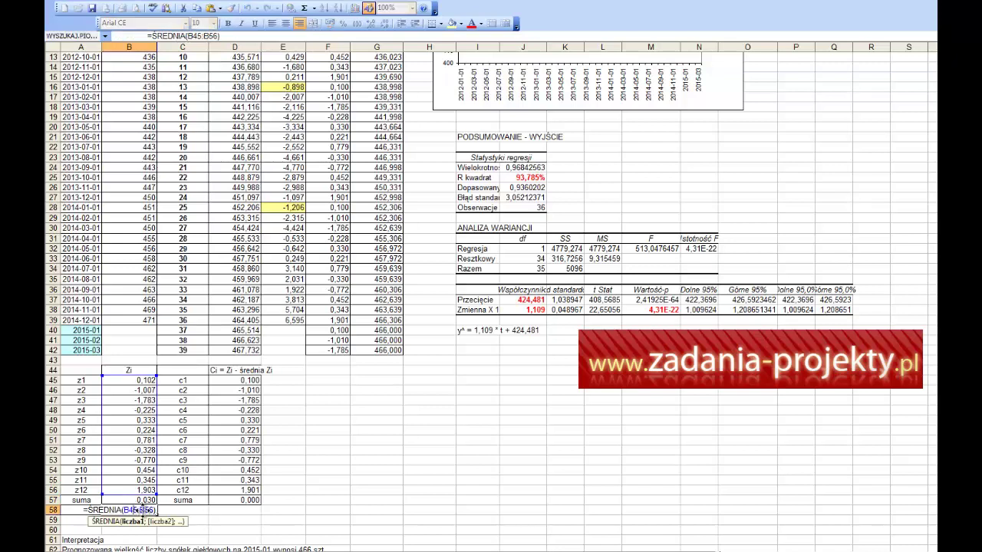
{"action": "key", "text": "Escape"}
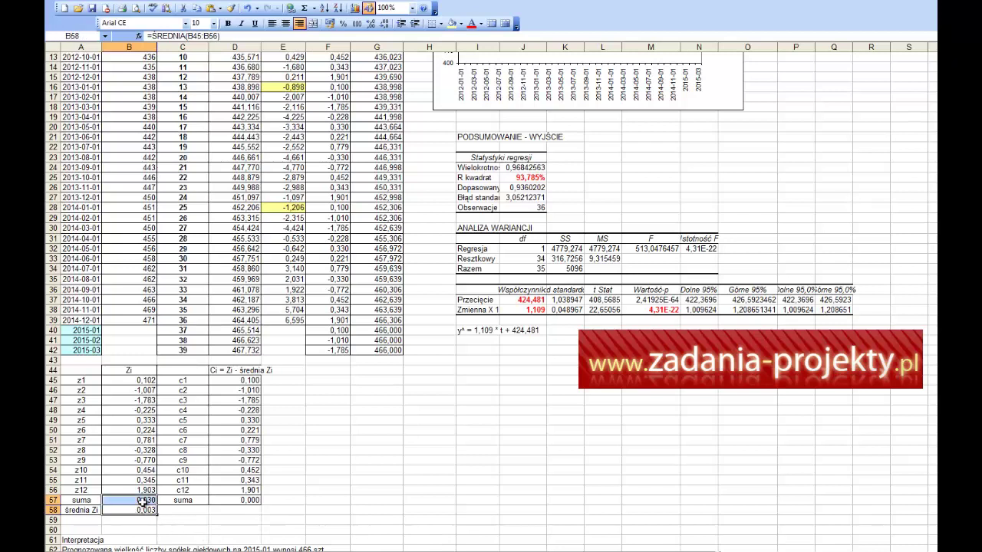
Step: Compare the z1 to z12 entries in rows 45 to 56 with their sum and mean in B57:B58
{"action": "left_click_drag", "start_coordinate": [144, 501], "coordinate": [146, 513]}
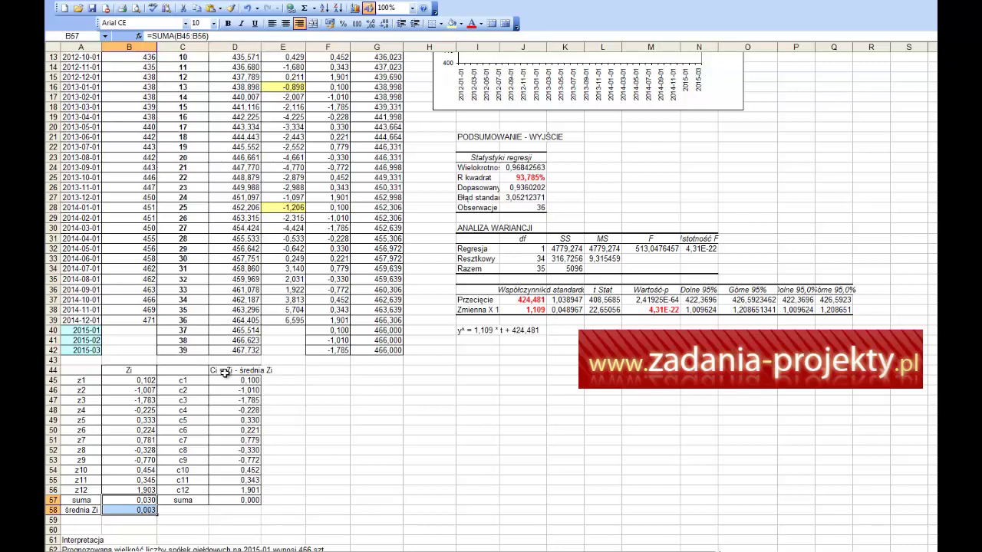
{"action": "left_click_drag", "start_coordinate": [93, 383], "coordinate": [82, 488]}
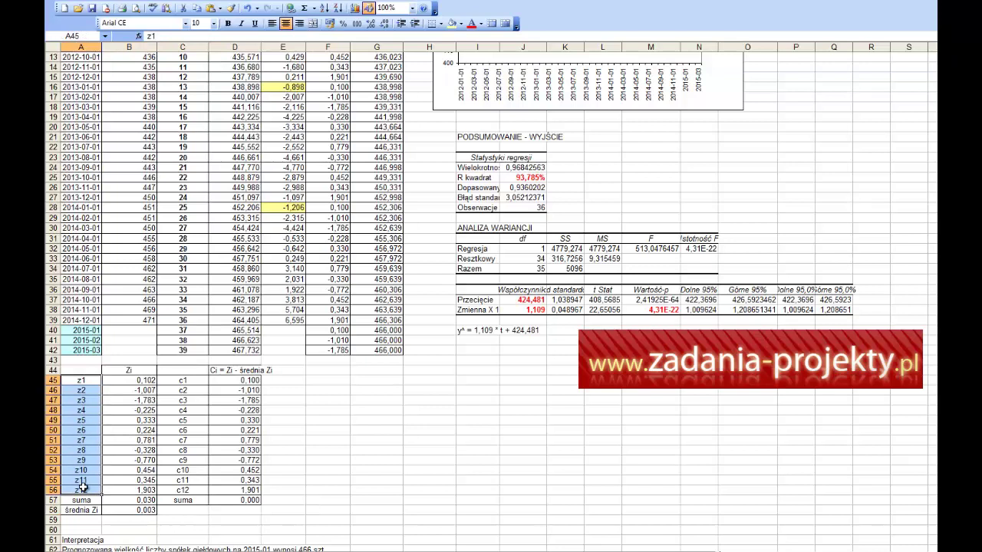
{"action": "left_click_drag", "start_coordinate": [201, 379], "coordinate": [148, 511]}
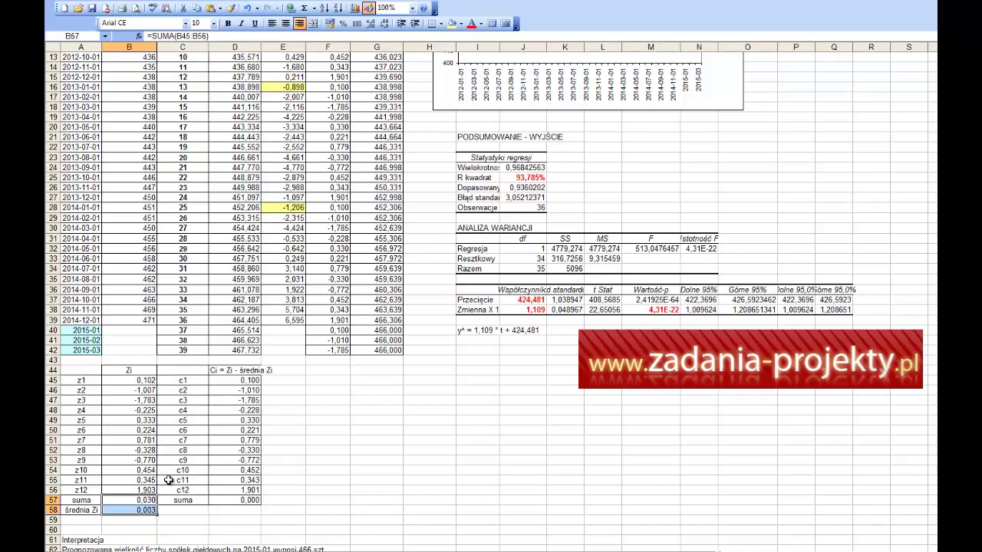
{"action": "left_click_drag", "start_coordinate": [146, 381], "coordinate": [146, 500]}
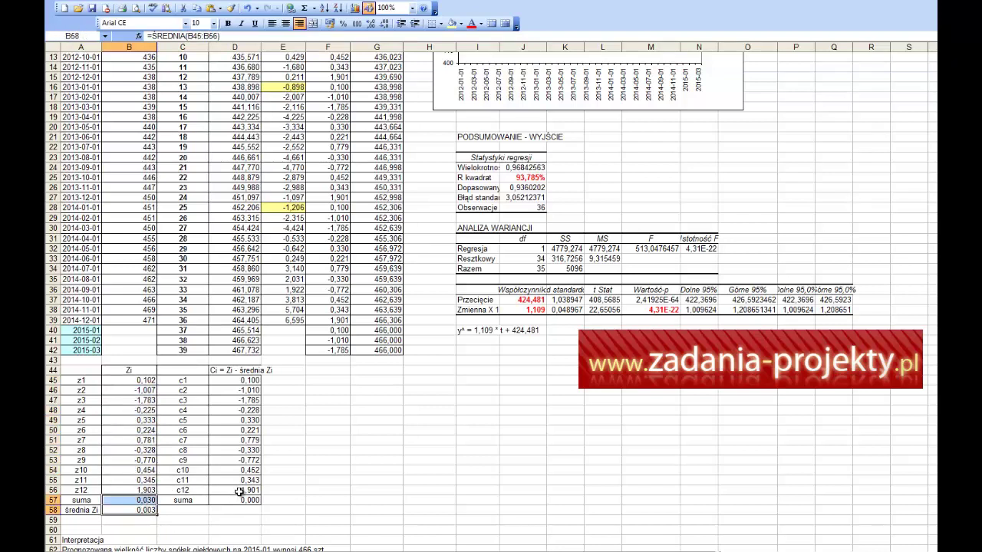
Step: Review the Ci formula =B45-$B$58 in D45 and fill it down to D56
{"action": "left_click", "coordinate": [241, 379]}
{"action": "left_click", "coordinate": [240, 372]}
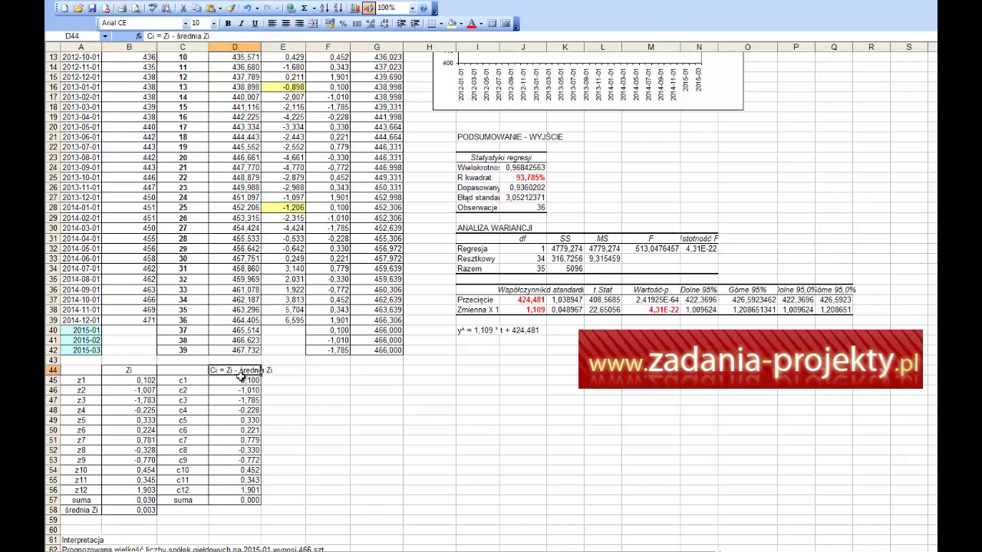
{"action": "left_click", "coordinate": [234, 384]}
{"action": "double_click", "coordinate": [236, 381]}
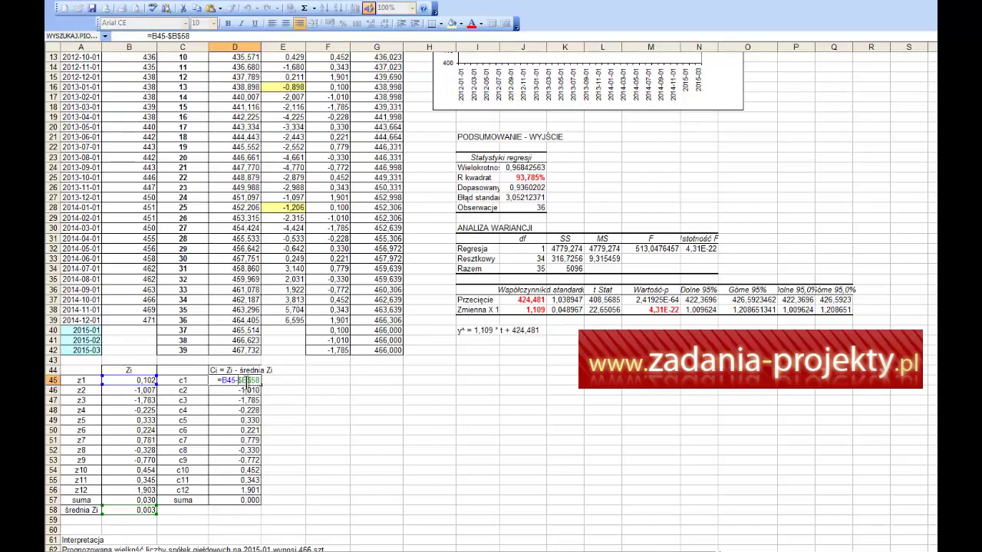
{"action": "double_click", "coordinate": [253, 380]}
{"action": "key", "text": "Escape"}
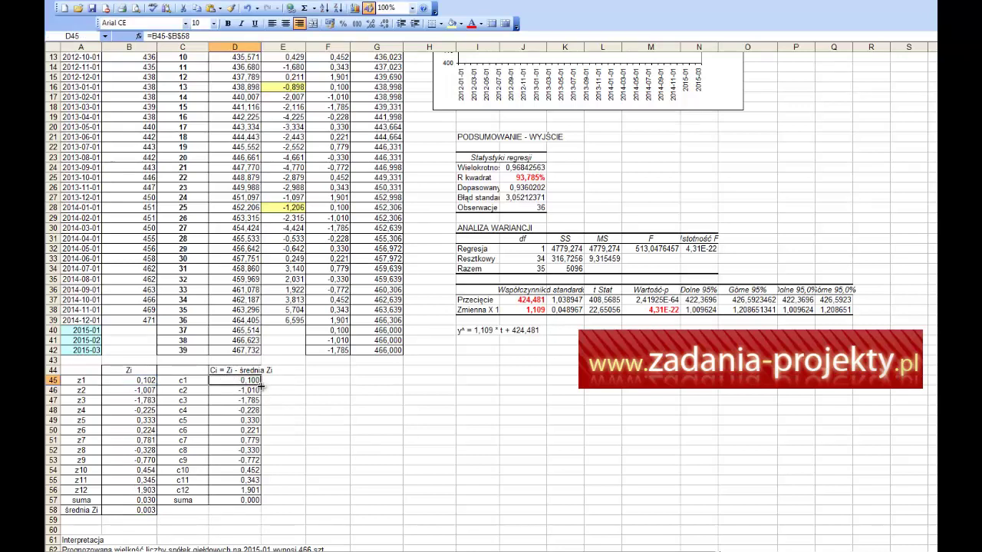
{"action": "left_click_drag", "start_coordinate": [261, 391], "coordinate": [245, 494]}
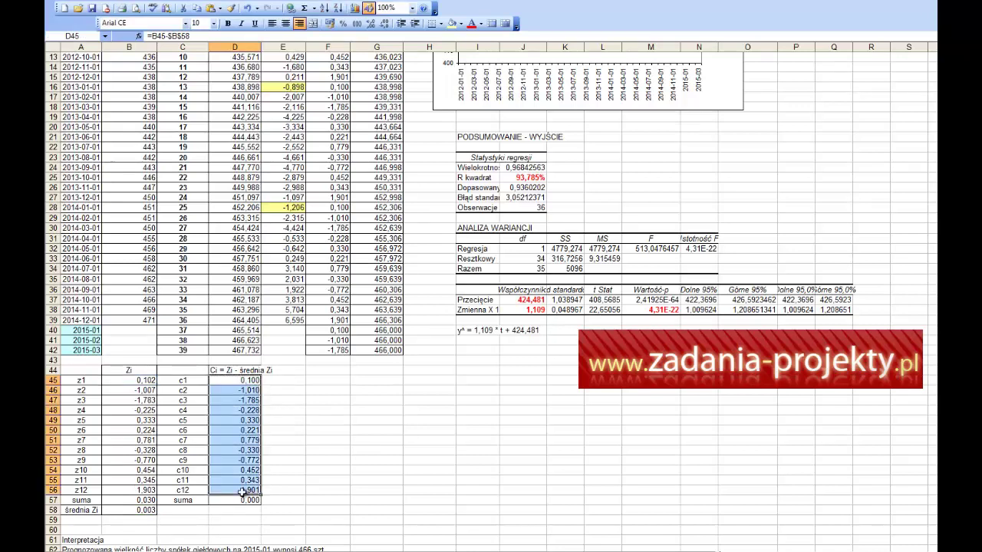
Step: Inspect the formula that sums the Ci values in D57
{"action": "left_click", "coordinate": [241, 500]}
{"action": "double_click", "coordinate": [241, 500]}
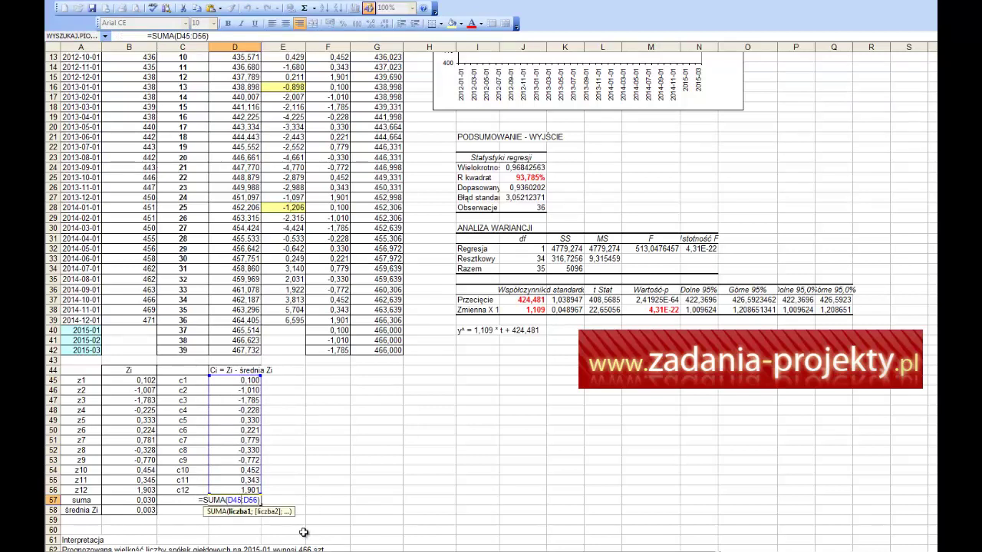
{"action": "key", "text": "Escape"}
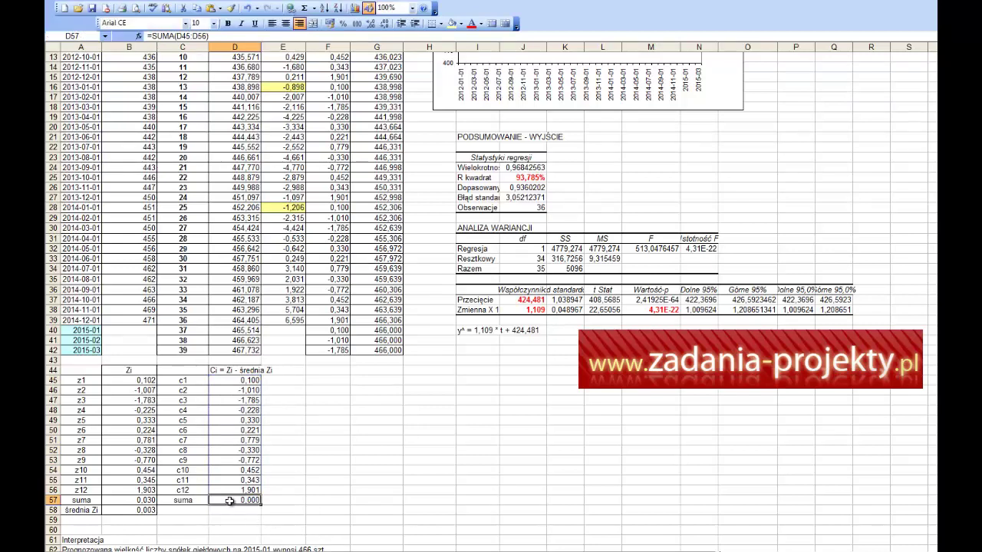
Step: Compare the raw Zi averages in B45:B56 with the adjusted Ci values in D45:D56
{"action": "left_click_drag", "start_coordinate": [142, 491], "coordinate": [135, 382]}
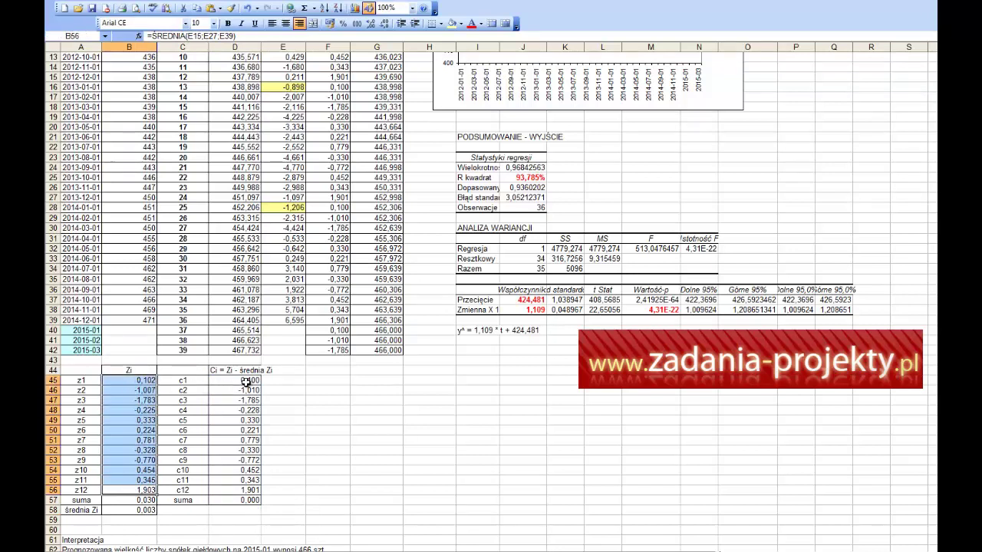
{"action": "left_click_drag", "start_coordinate": [244, 381], "coordinate": [241, 488]}
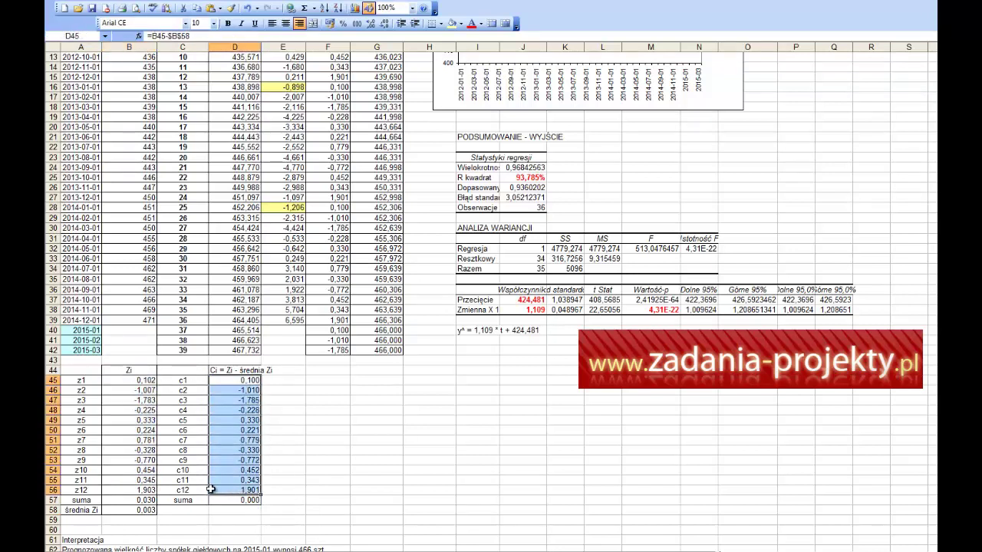
{"action": "left_click_drag", "start_coordinate": [140, 491], "coordinate": [132, 381]}
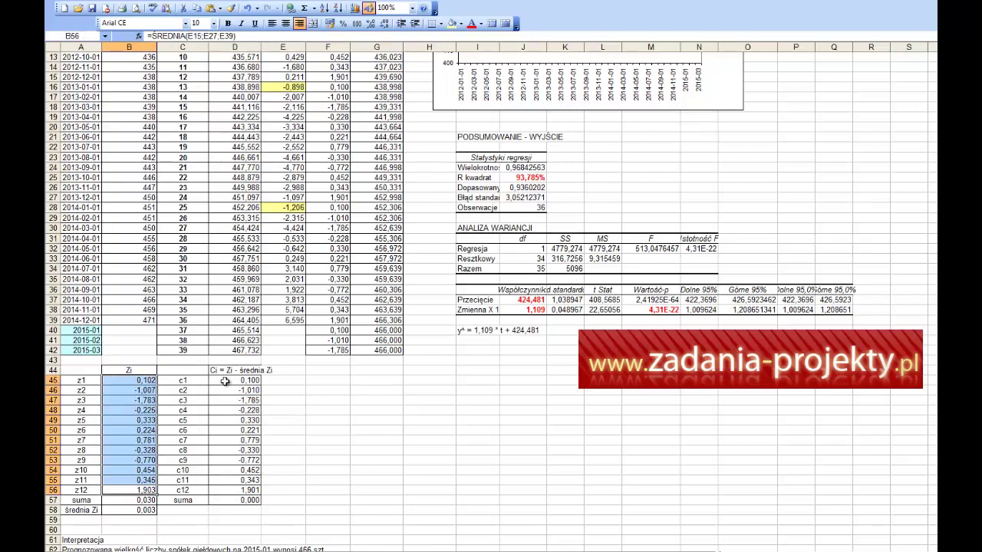
{"action": "left_click_drag", "start_coordinate": [226, 381], "coordinate": [228, 491]}
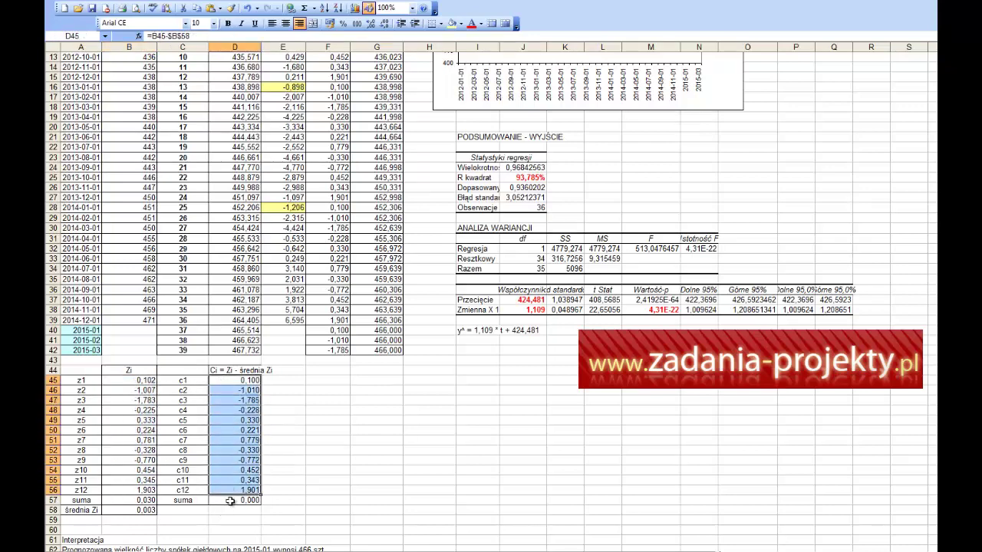
{"action": "scroll", "coordinate": [231, 500], "scroll_direction": "up", "scroll_amount": 3}
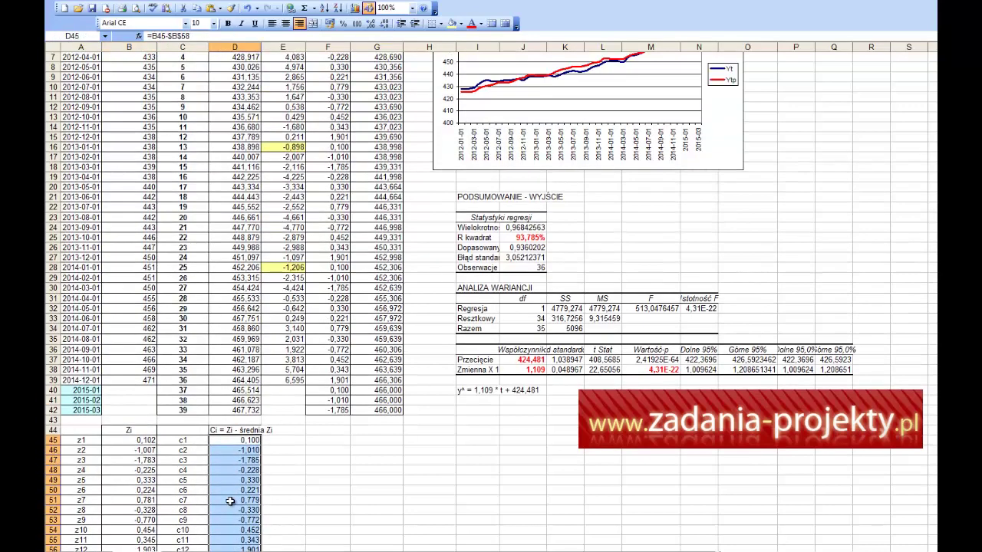
Step: Examine the individual c1 to c12 values in D45:D56 and the formulas that subtract B58 from each Zi
{"action": "scroll", "coordinate": [230, 483], "scroll_direction": "down", "scroll_amount": 3}
{"action": "left_click", "coordinate": [242, 380]}
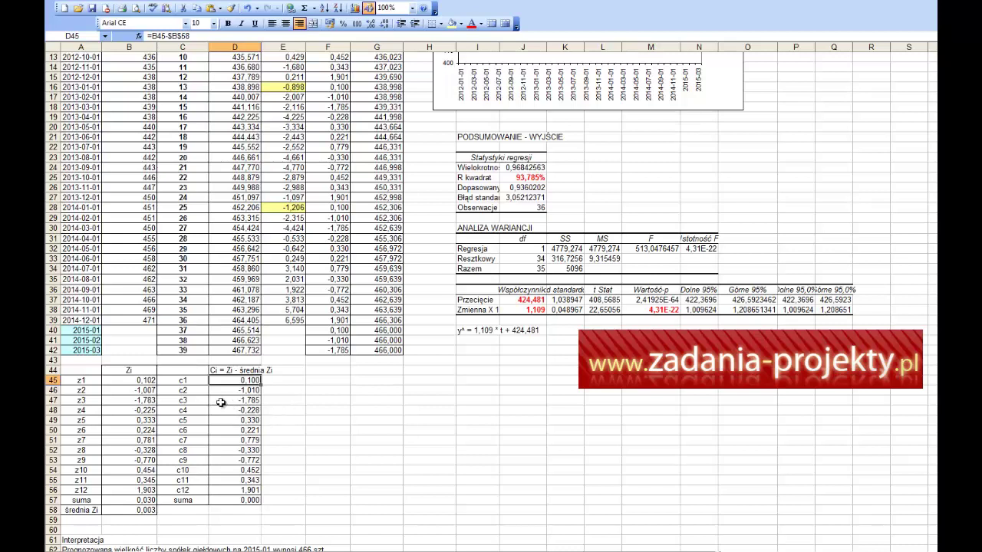
{"action": "key", "text": "Down"}
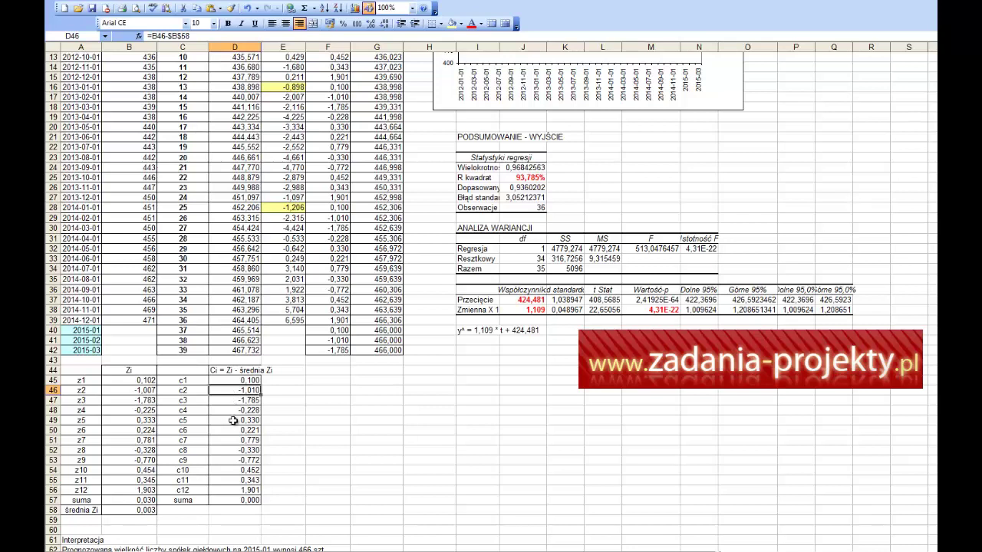
{"action": "left_click_drag", "start_coordinate": [233, 420], "coordinate": [233, 442]}
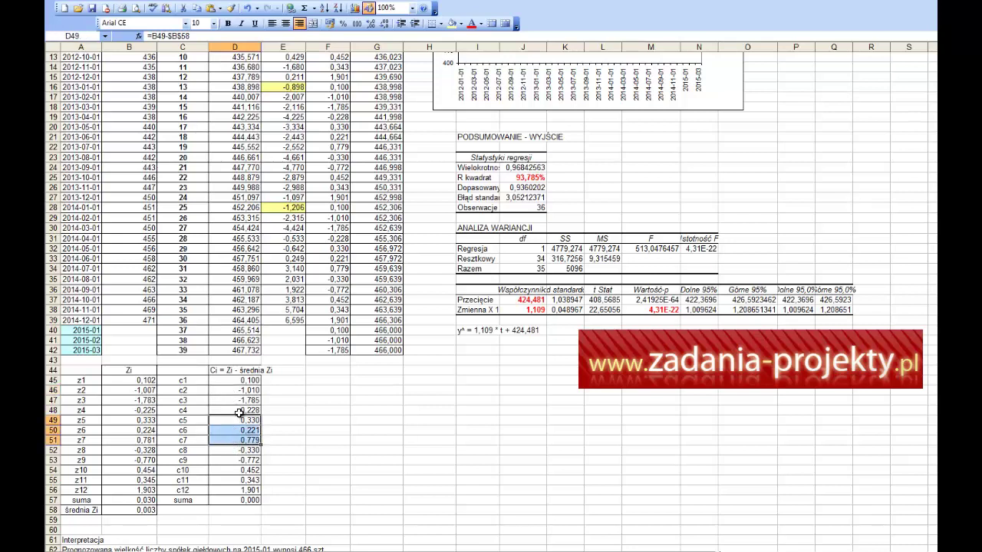
{"action": "left_click", "coordinate": [255, 380]}
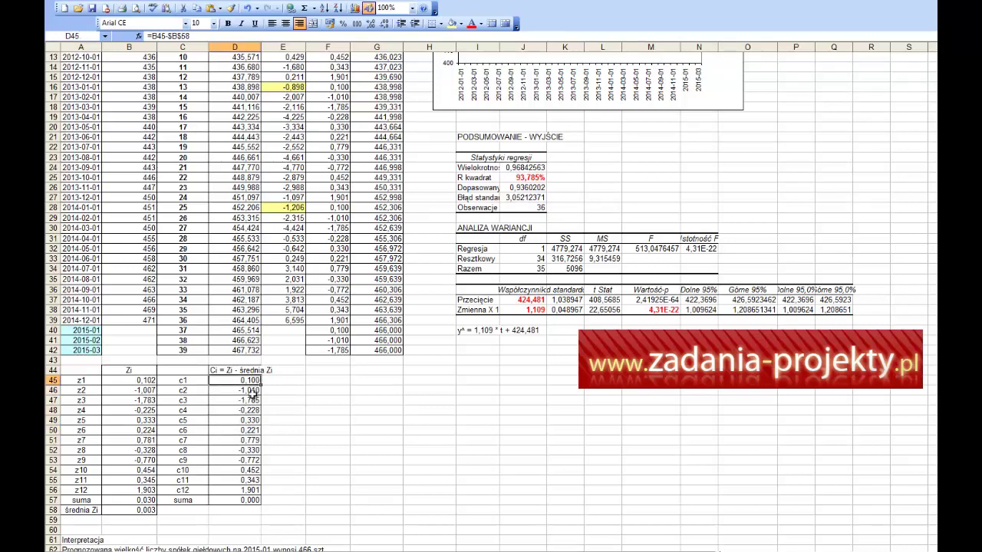
{"action": "left_click", "coordinate": [252, 401]}
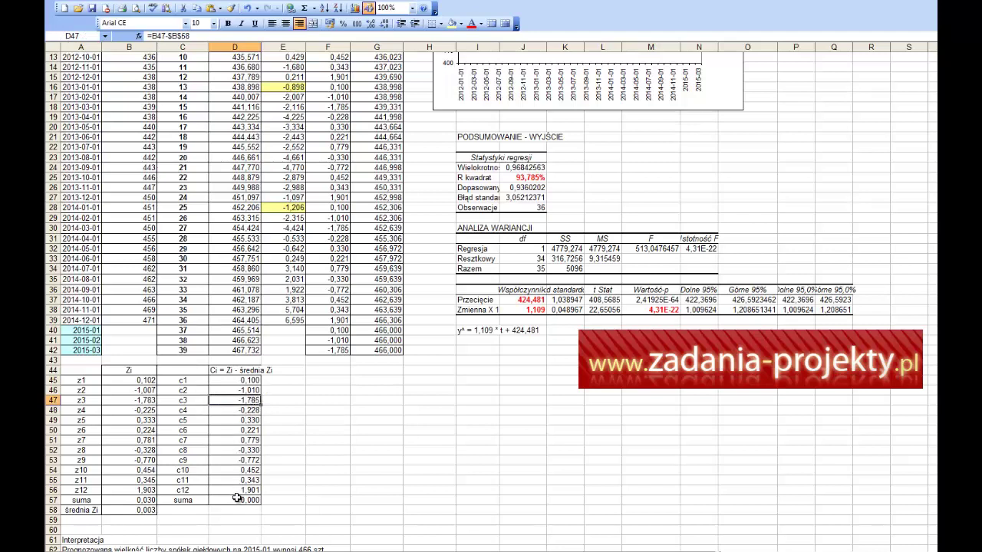
{"action": "left_click_drag", "start_coordinate": [239, 490], "coordinate": [247, 469]}
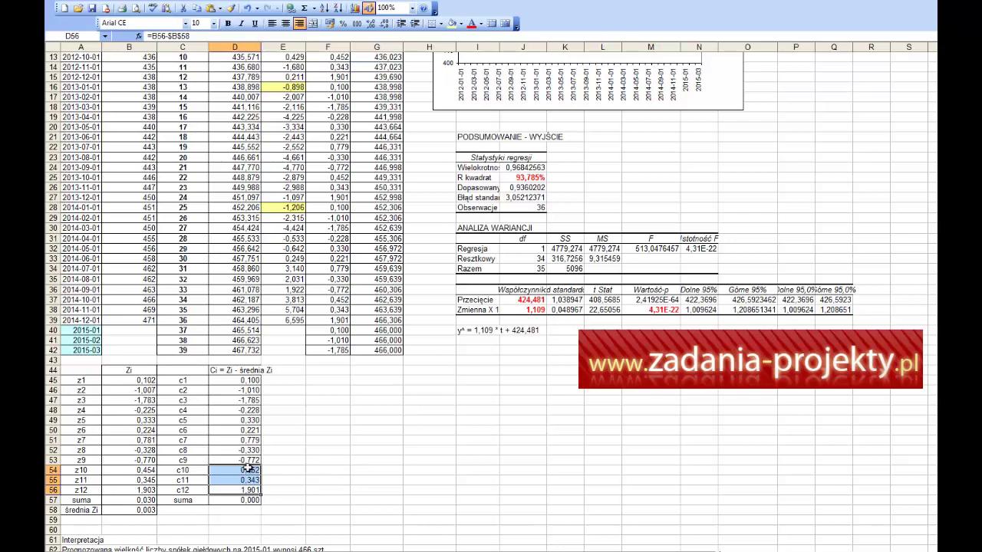
{"action": "left_click_drag", "start_coordinate": [244, 459], "coordinate": [246, 452]}
{"action": "left_click_drag", "start_coordinate": [255, 411], "coordinate": [256, 390]}
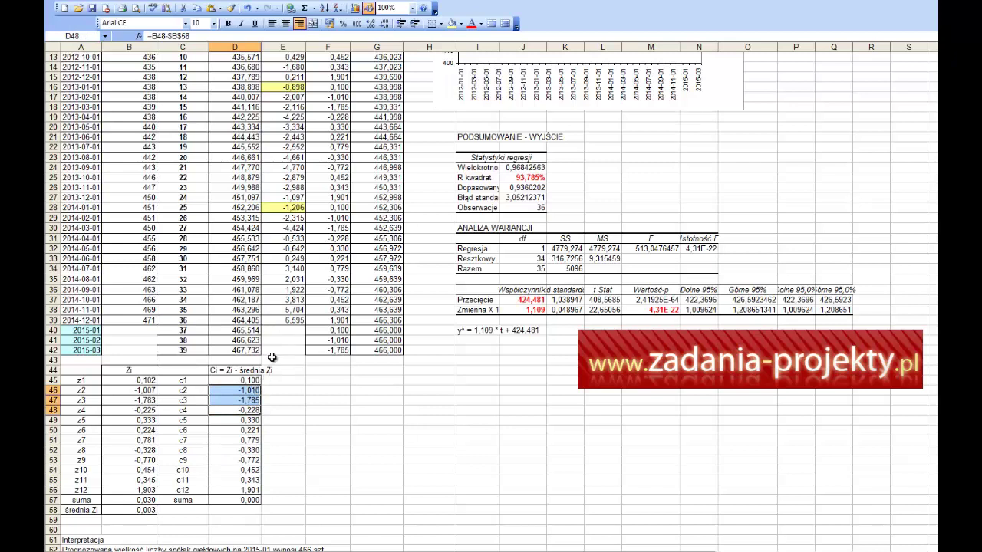
Step: Check the SUMA formula in D57 against the Ci range D45:D56 that it totals
{"action": "left_click_drag", "start_coordinate": [238, 380], "coordinate": [230, 491]}
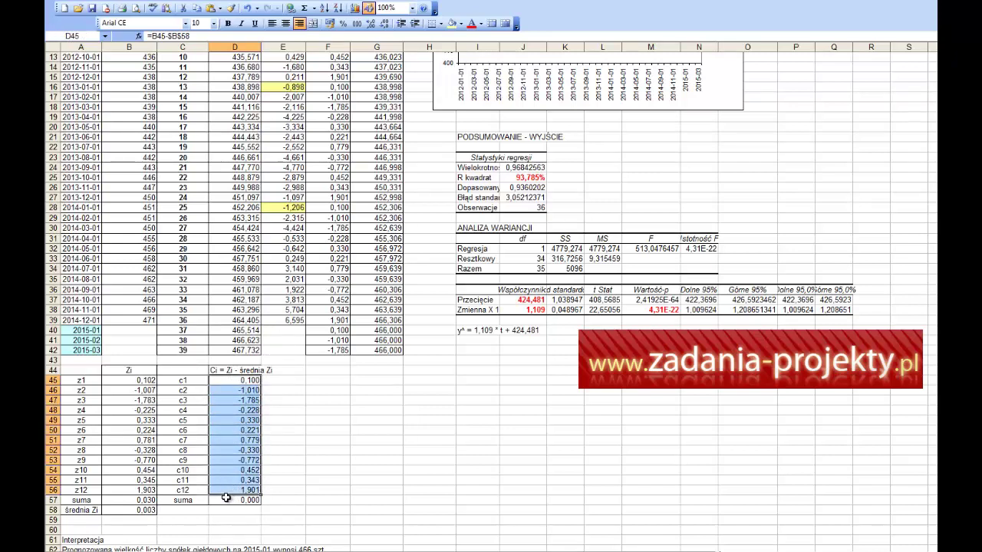
{"action": "left_click", "coordinate": [221, 502]}
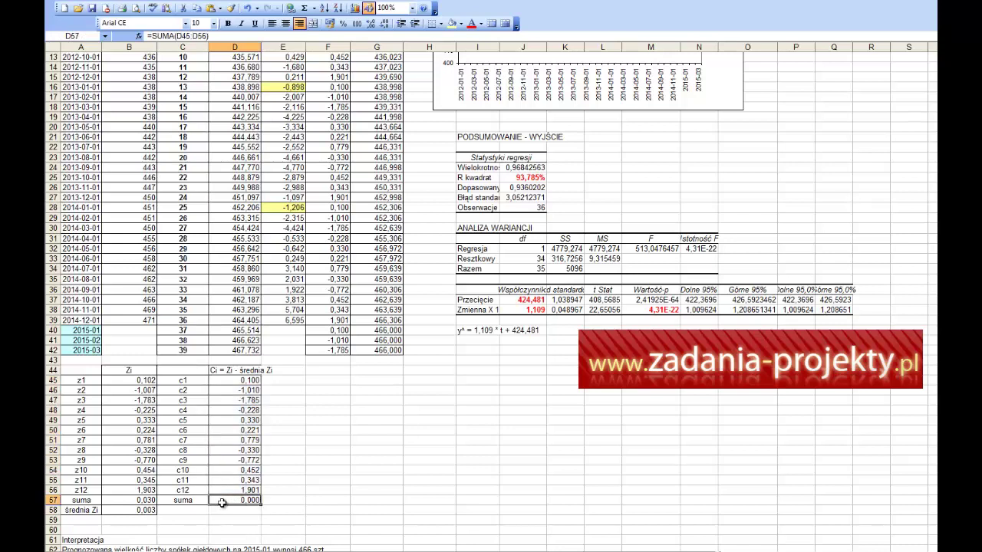
{"action": "left_click", "coordinate": [243, 390]}
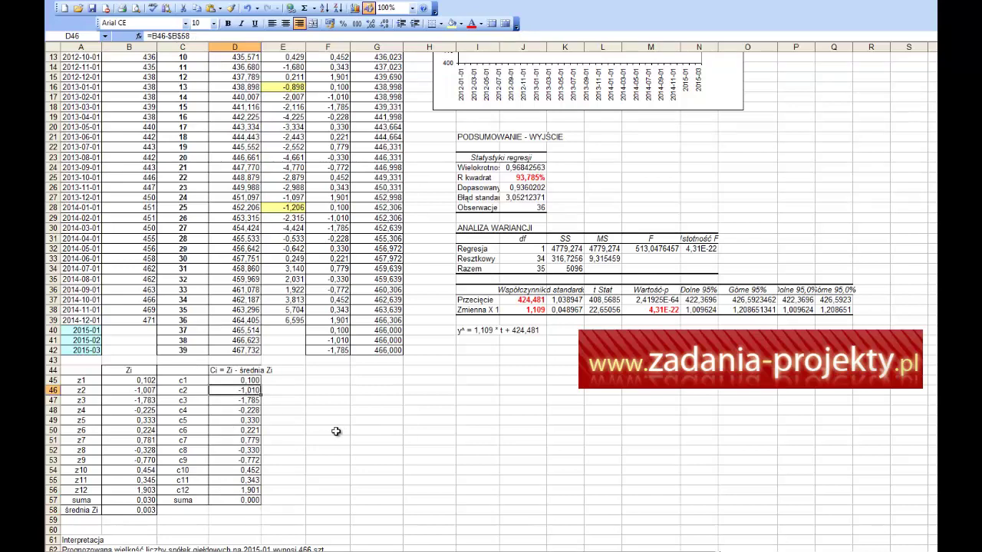
Step: Review the c1 to c12 labels together with their seasonal values in C45:D56
{"action": "scroll", "coordinate": [317, 435], "scroll_direction": "up", "scroll_amount": 3}
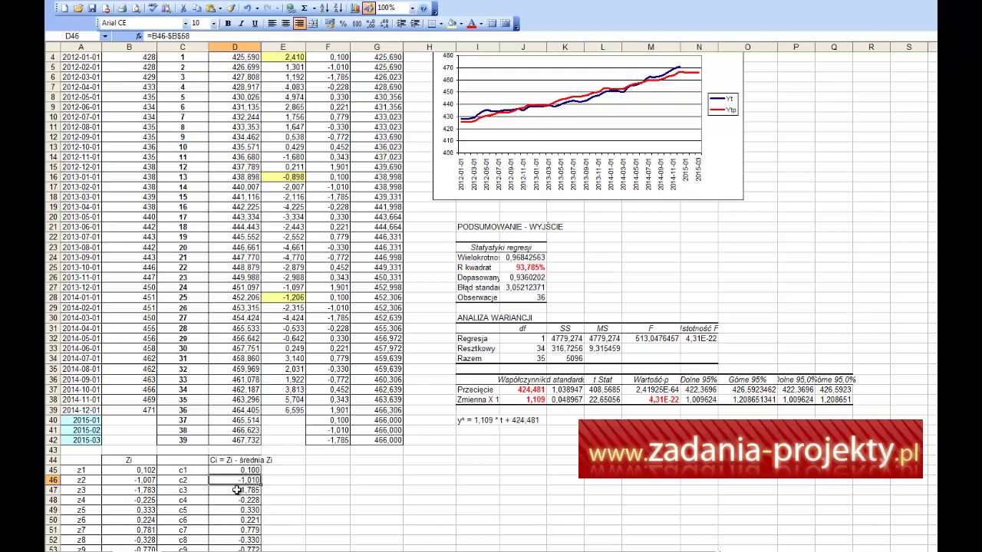
{"action": "scroll", "coordinate": [237, 490], "scroll_direction": "down", "scroll_amount": 3}
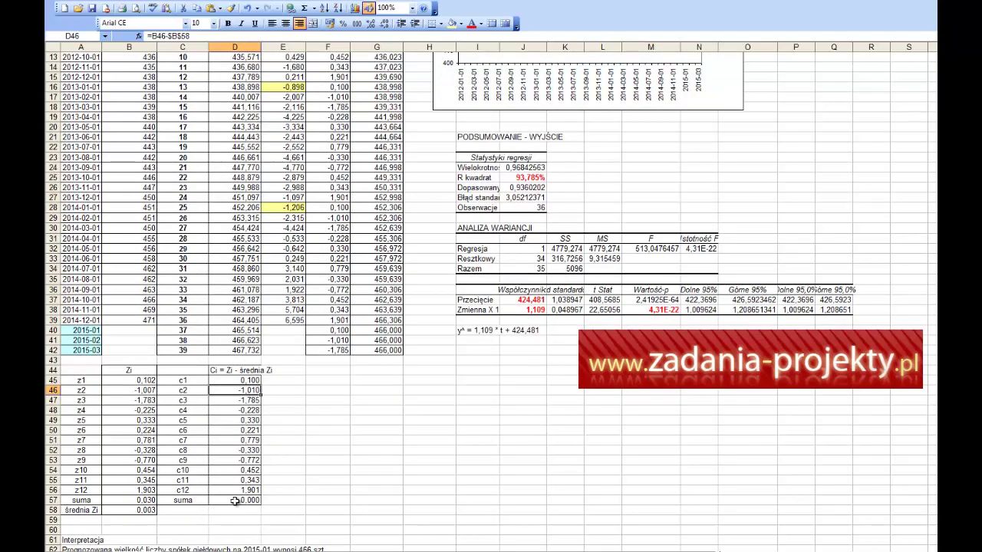
{"action": "left_click", "coordinate": [239, 492]}
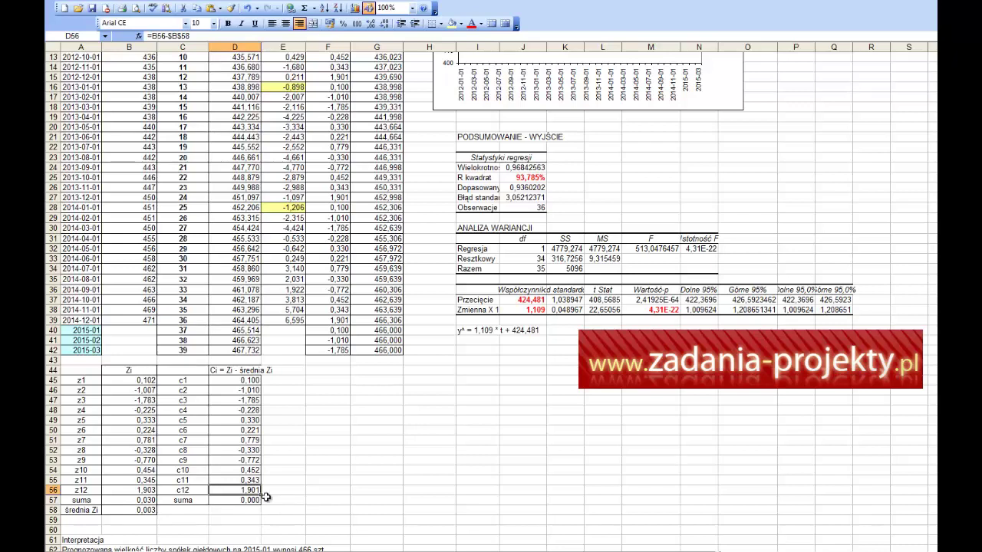
{"action": "left_click_drag", "start_coordinate": [234, 489], "coordinate": [191, 383]}
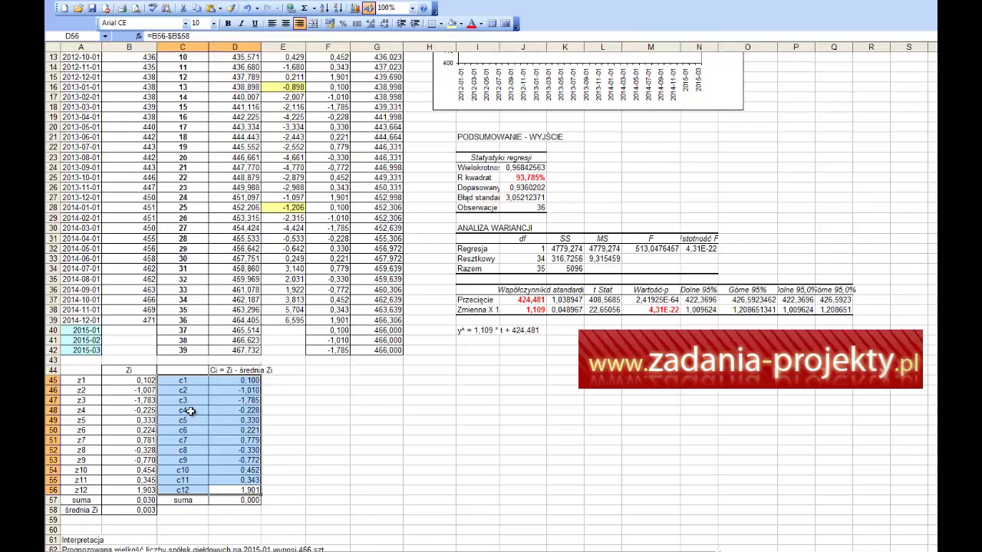
Step: Compare the actual Yt series in column B with the forecast Ytp series in column G through row 39
{"action": "scroll", "coordinate": [311, 420], "scroll_direction": "up", "scroll_amount": 3}
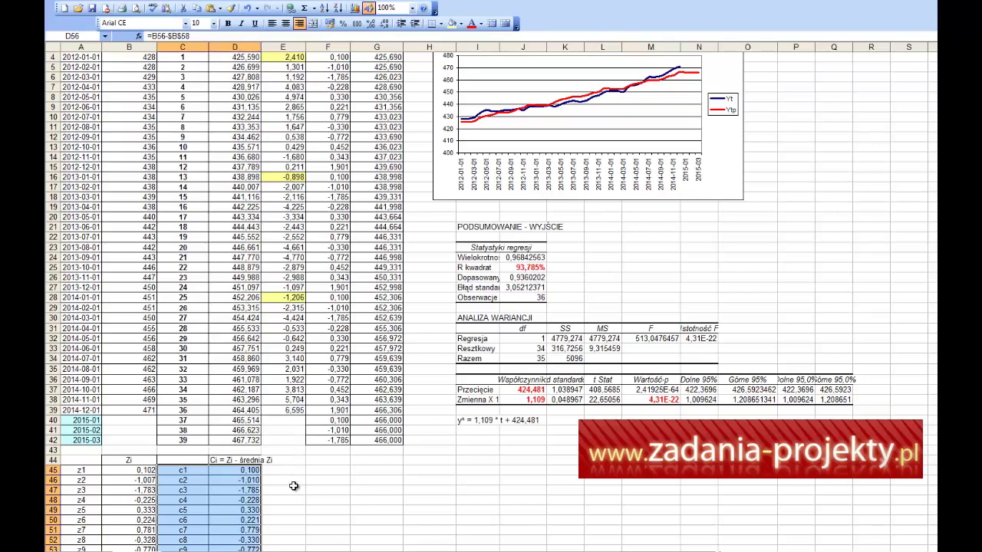
{"action": "scroll", "coordinate": [320, 510], "scroll_direction": "up", "scroll_amount": 1}
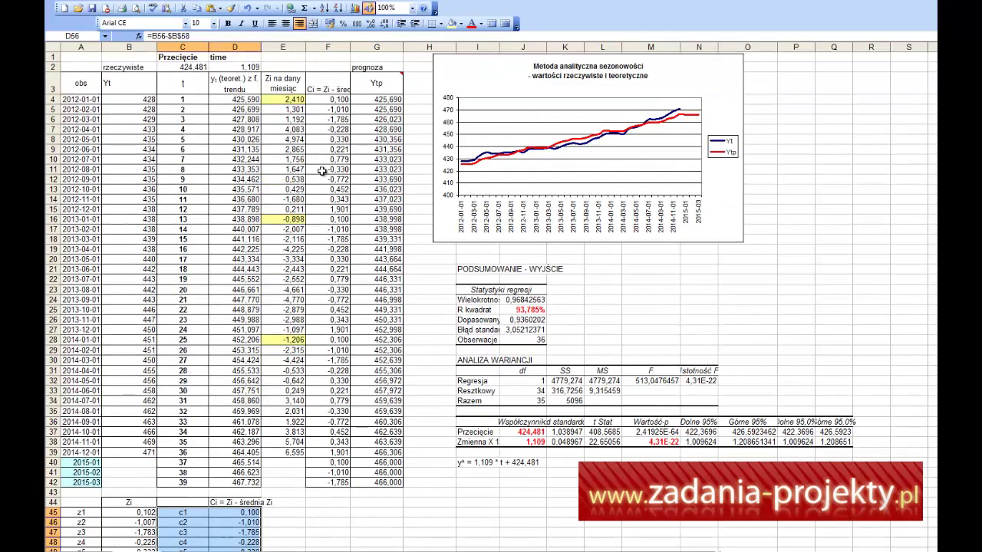
{"action": "left_click_drag", "start_coordinate": [150, 88], "coordinate": [150, 453]}
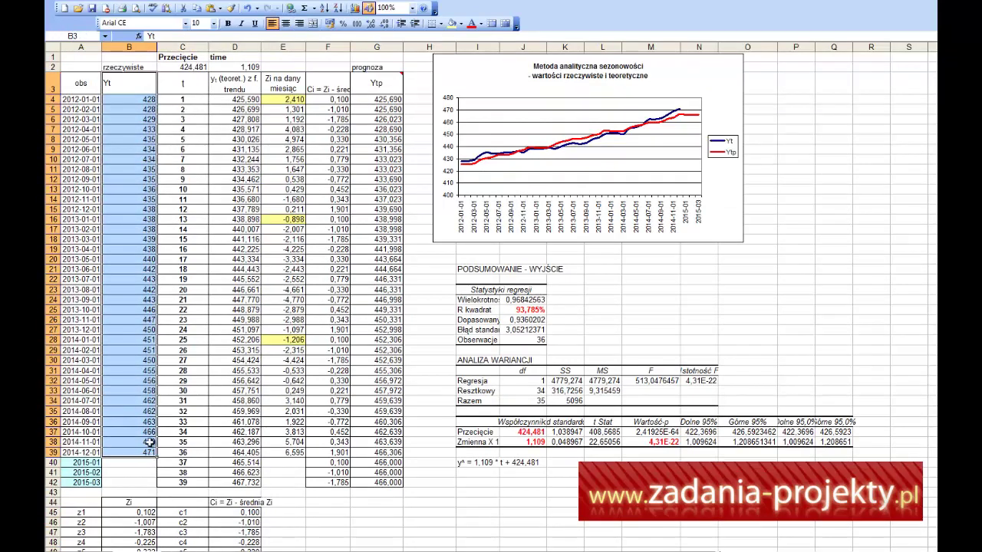
{"action": "left_click_drag", "start_coordinate": [381, 81], "coordinate": [388, 452]}
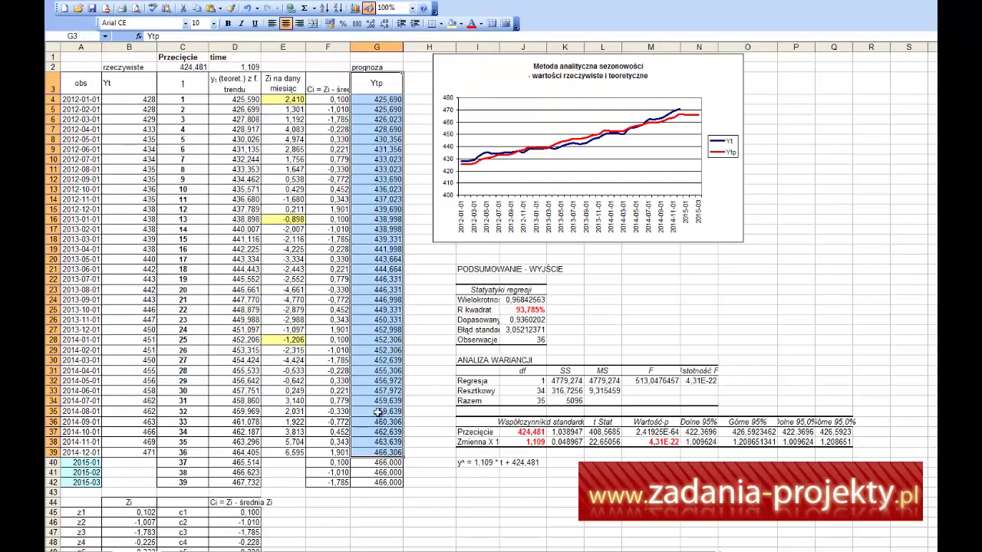
Step: Inspect the Ytp formula in G4 and trace its Ci component in F4 back to D45
{"action": "double_click", "coordinate": [361, 100]}
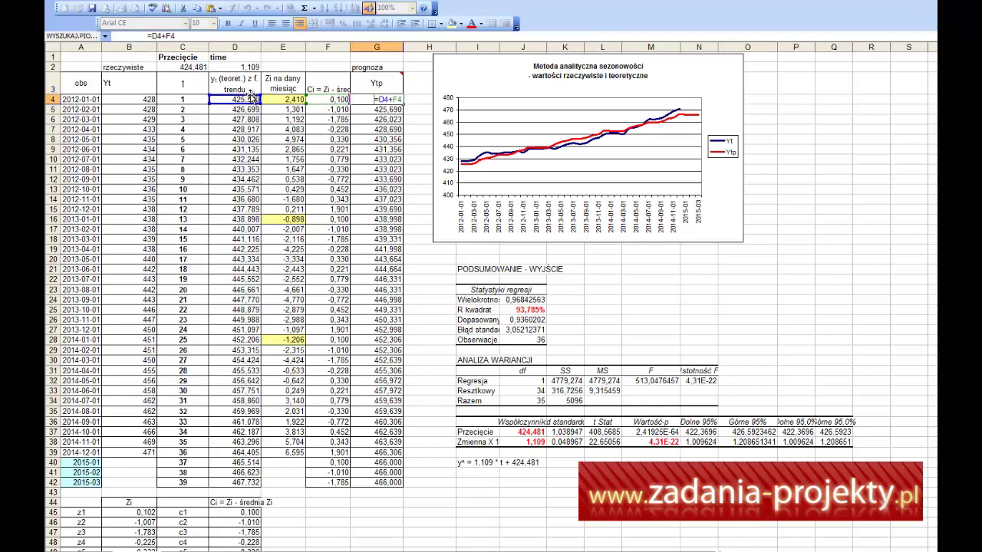
{"action": "left_click_drag", "start_coordinate": [285, 91], "coordinate": [328, 92]}
{"action": "left_click", "coordinate": [335, 100]}
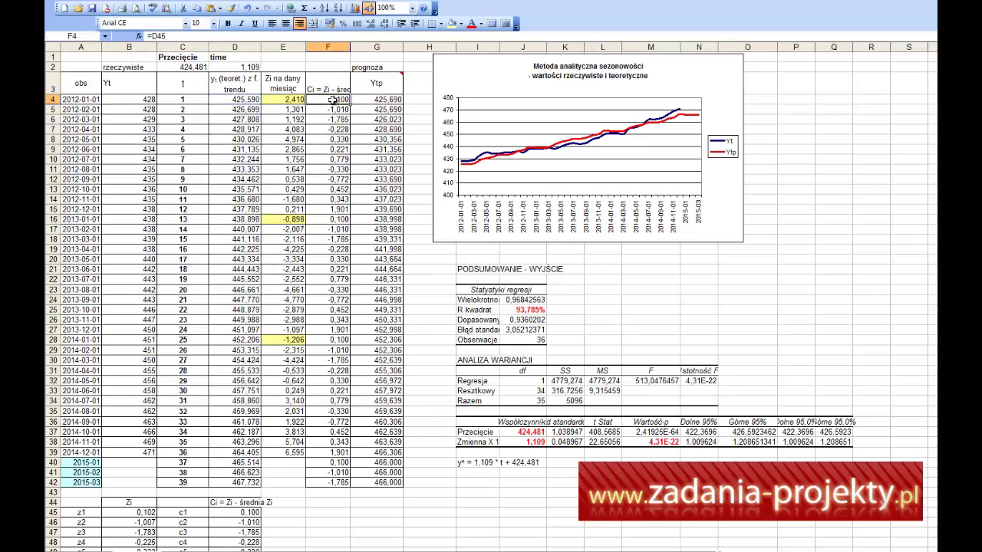
{"action": "double_click", "coordinate": [333, 100]}
{"action": "scroll", "coordinate": [324, 460], "scroll_direction": "down", "scroll_amount": 4}
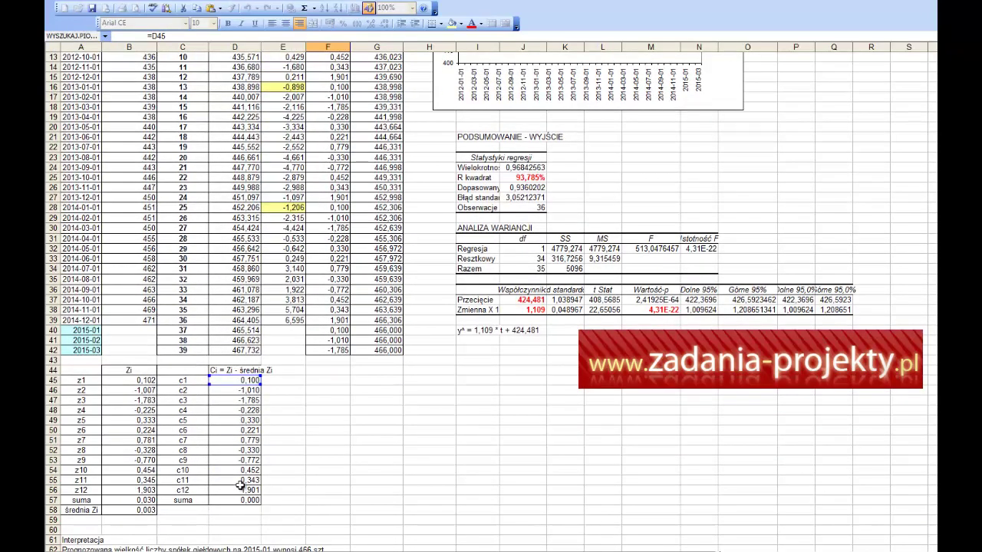
{"action": "scroll", "coordinate": [307, 471], "scroll_direction": "up", "scroll_amount": 4}
{"action": "key", "text": "Escape"}
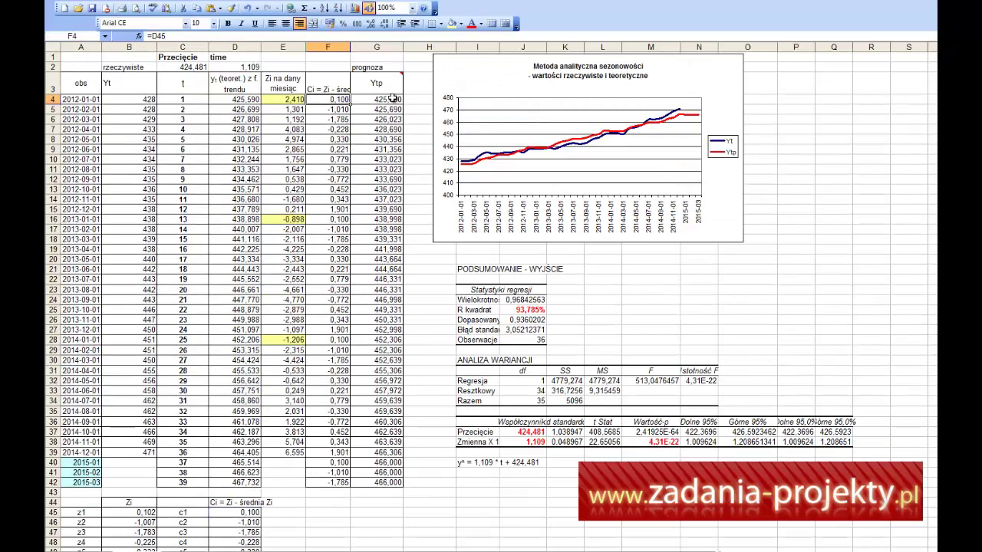
Step: Review the references in the Ytp formula =D4+F4 in G4 and fill it down to G42
{"action": "double_click", "coordinate": [393, 100]}
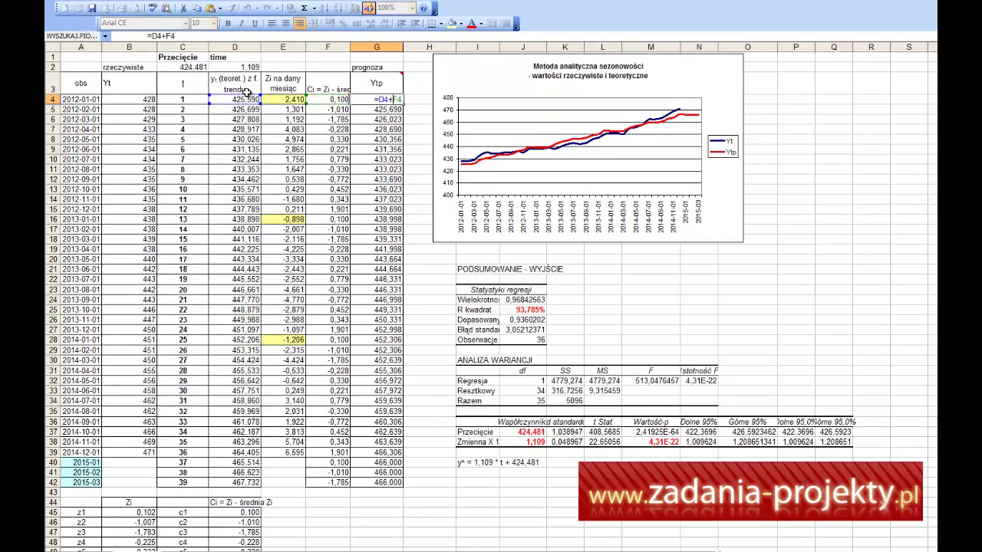
{"action": "left_click_drag", "start_coordinate": [247, 92], "coordinate": [241, 98]}
{"action": "left_click_drag", "start_coordinate": [343, 98], "coordinate": [342, 99]}
{"action": "key", "text": "Escape"}
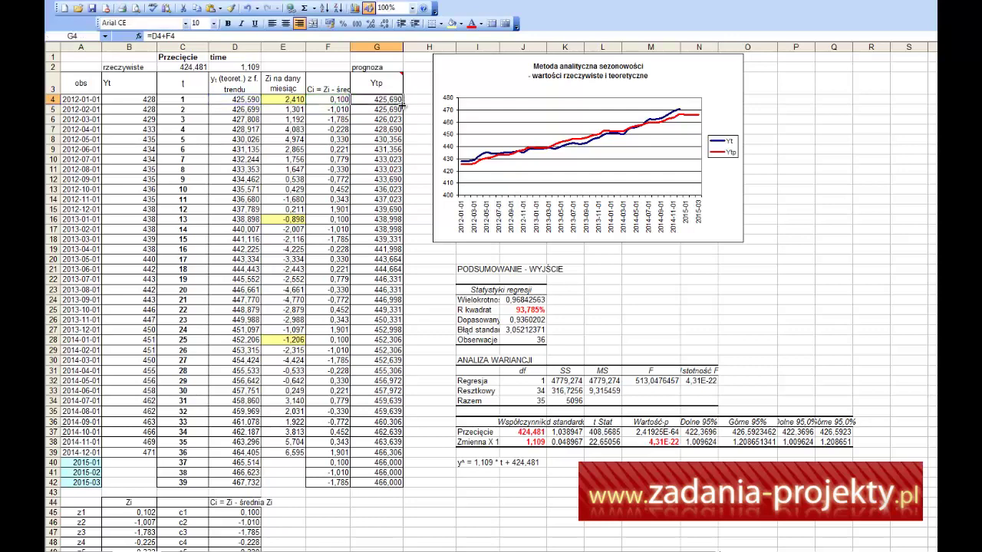
{"action": "left_click_drag", "start_coordinate": [404, 102], "coordinate": [377, 482]}
Step: Link the Ci cell F16 for 2013-01-01 to F4 and fill the repeating reference down to F42
{"action": "left_click", "coordinate": [325, 218]}
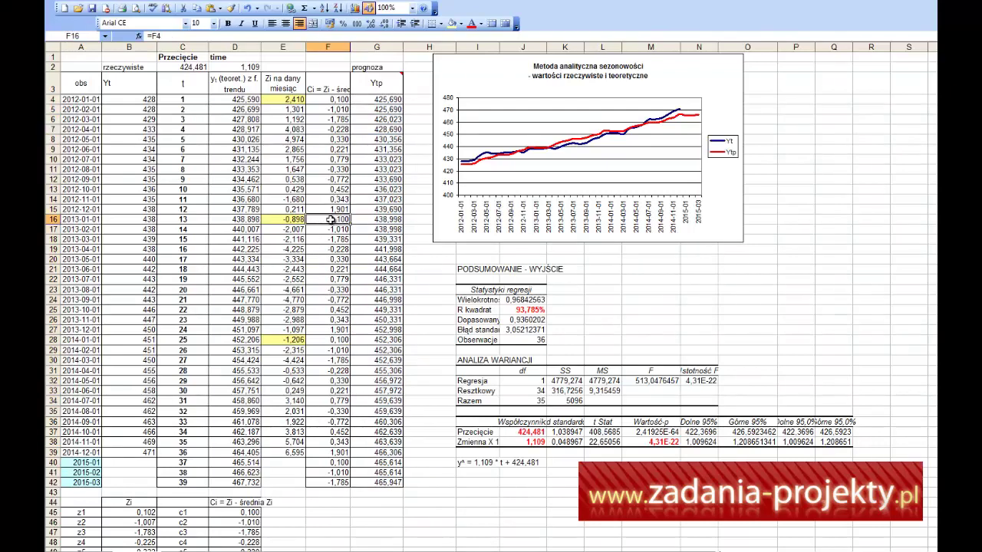
{"action": "double_click", "coordinate": [326, 218]}
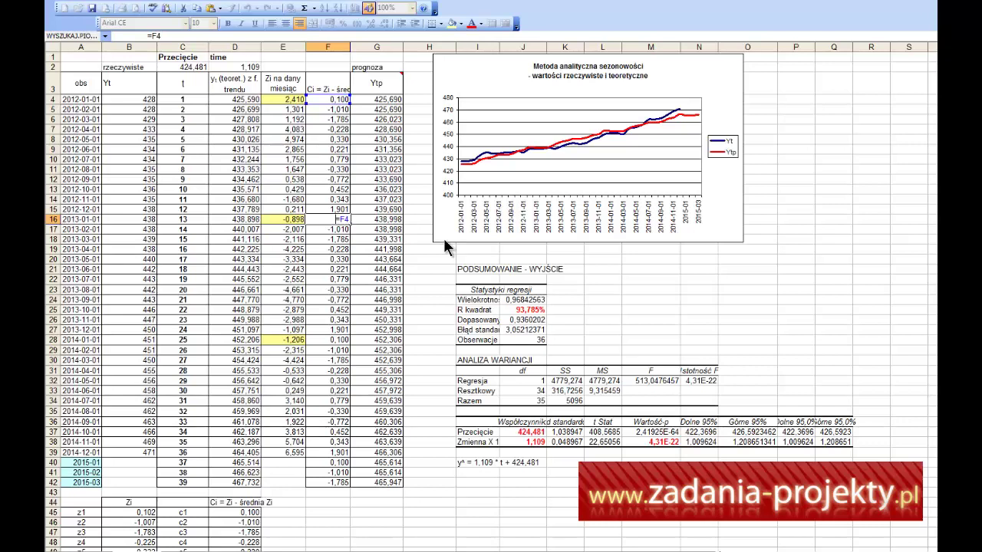
{"action": "left_click", "coordinate": [324, 99]}
{"action": "key", "text": "Return"}
{"action": "left_click", "coordinate": [345, 220]}
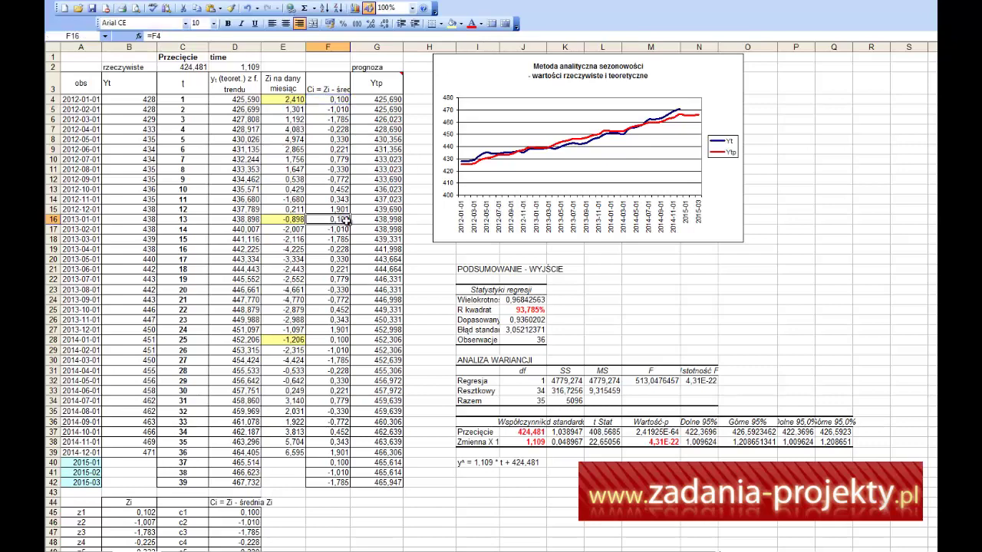
{"action": "left_click_drag", "start_coordinate": [349, 224], "coordinate": [343, 491]}
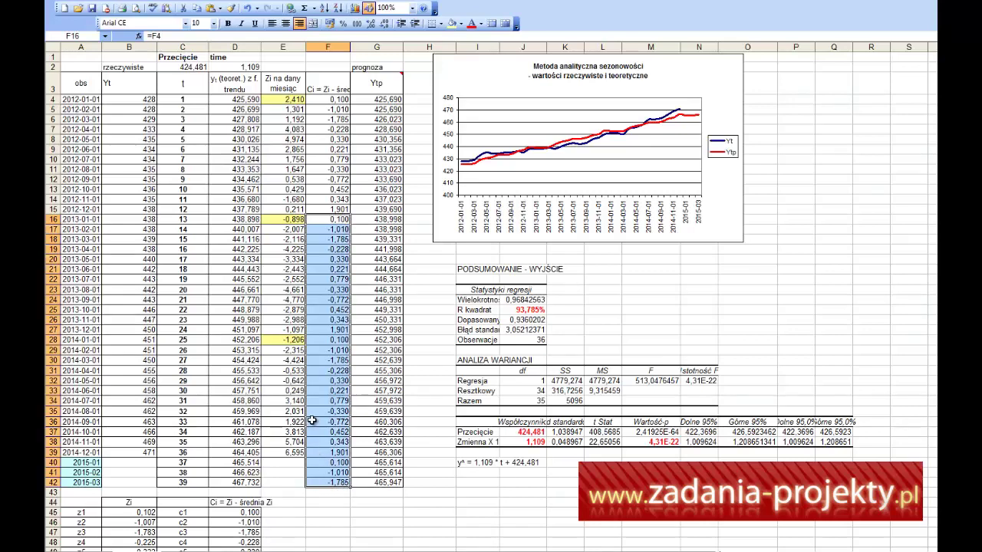
Step: Inspect the references in the 2015-02 forecast formula in G41
{"action": "double_click", "coordinate": [375, 473]}
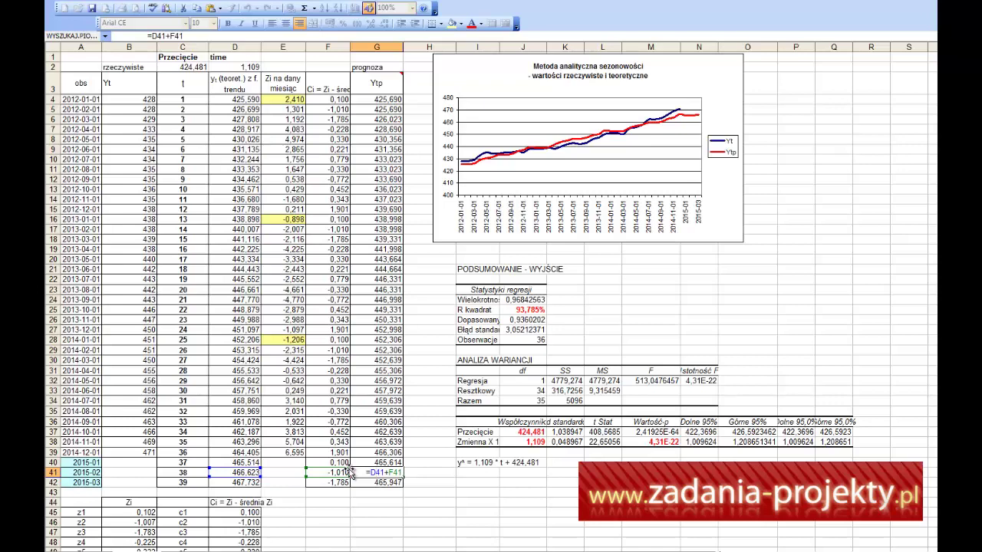
{"action": "key", "text": "Right"}
{"action": "key", "text": "Right"}
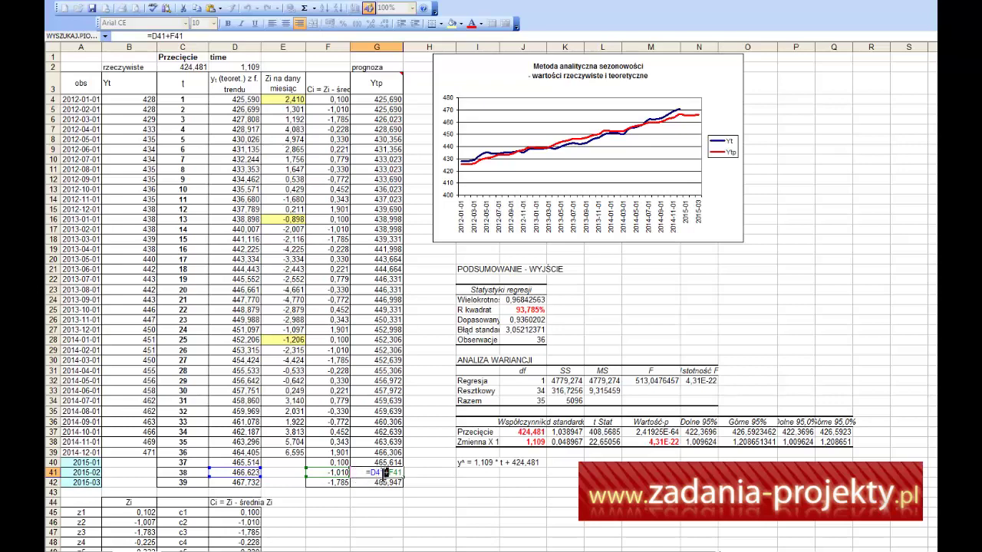